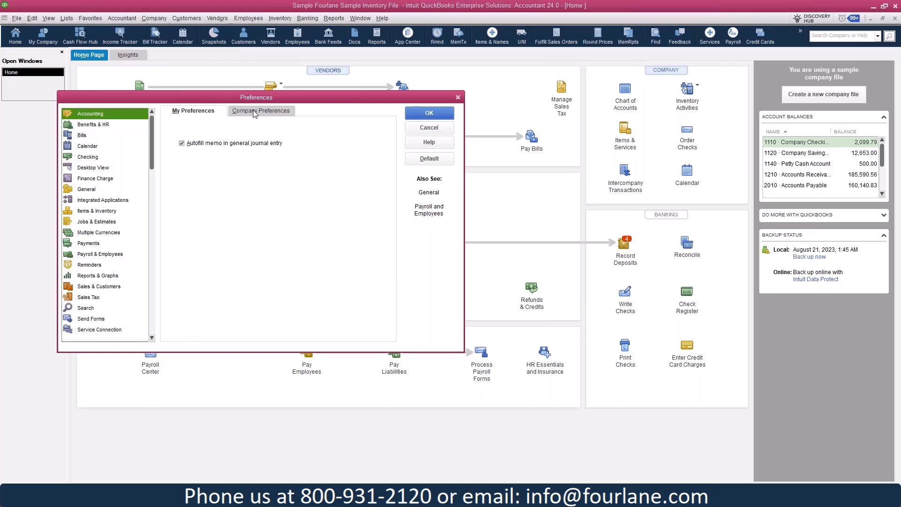
- Try the Use account numbers option in the company accounting preferences, leaving it enabled
{"action": "left_click", "coordinate": [254, 111]}
{"action": "left_click_drag", "start_coordinate": [303, 94], "coordinate": [386, 61]}
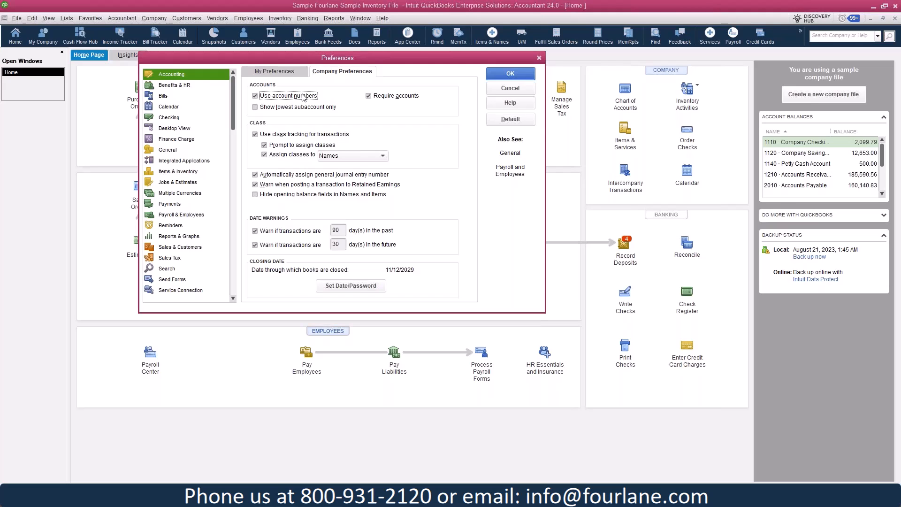
{"action": "left_click", "coordinate": [255, 96]}
{"action": "left_click", "coordinate": [256, 96]}
{"action": "left_click", "coordinate": [510, 73]}
- Open the Chart of Accounts and turn off Use account numbers in the company accounting preferences
{"action": "left_click", "coordinate": [626, 93]}
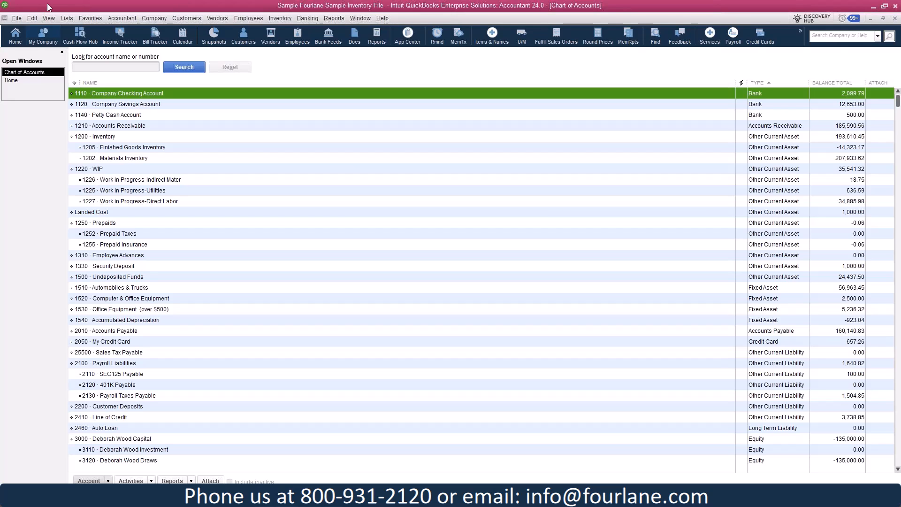
{"action": "left_click", "coordinate": [31, 18]}
{"action": "left_click", "coordinate": [49, 199]}
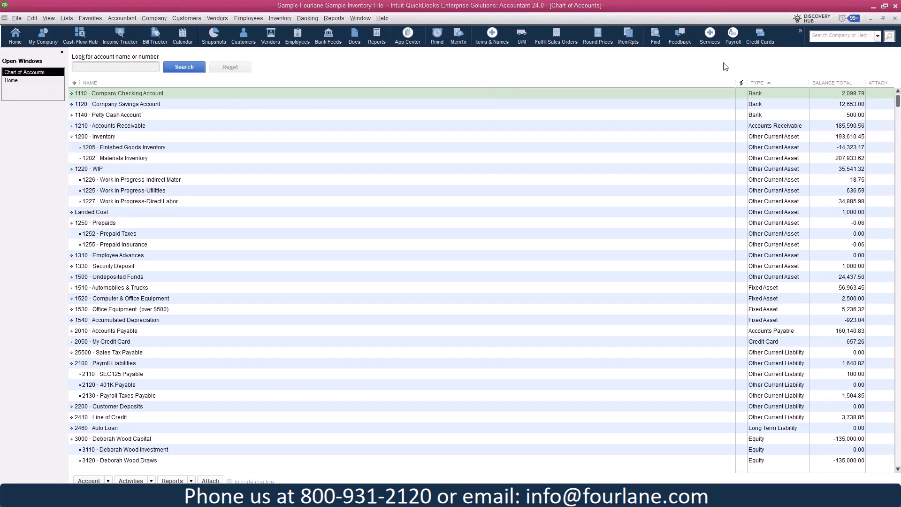
{"action": "left_click", "coordinate": [391, 101]}
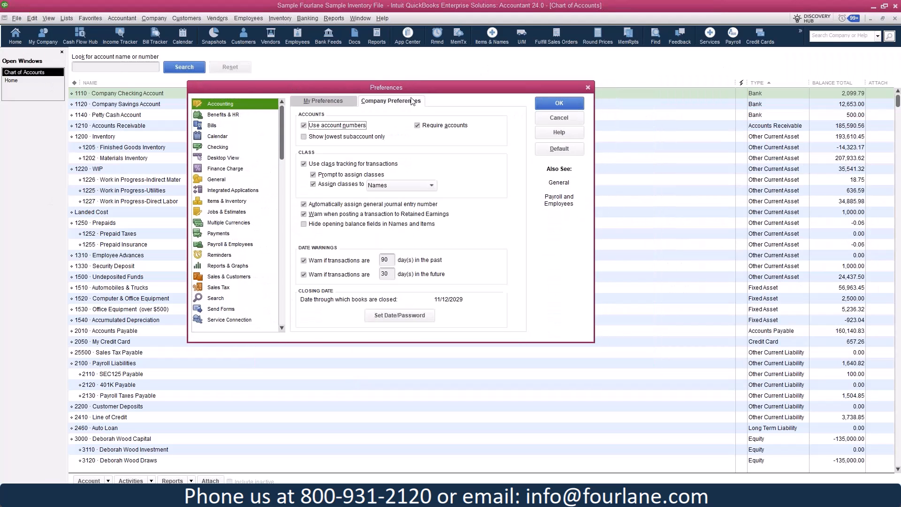
{"action": "left_click", "coordinate": [361, 126]}
{"action": "left_click", "coordinate": [543, 105]}
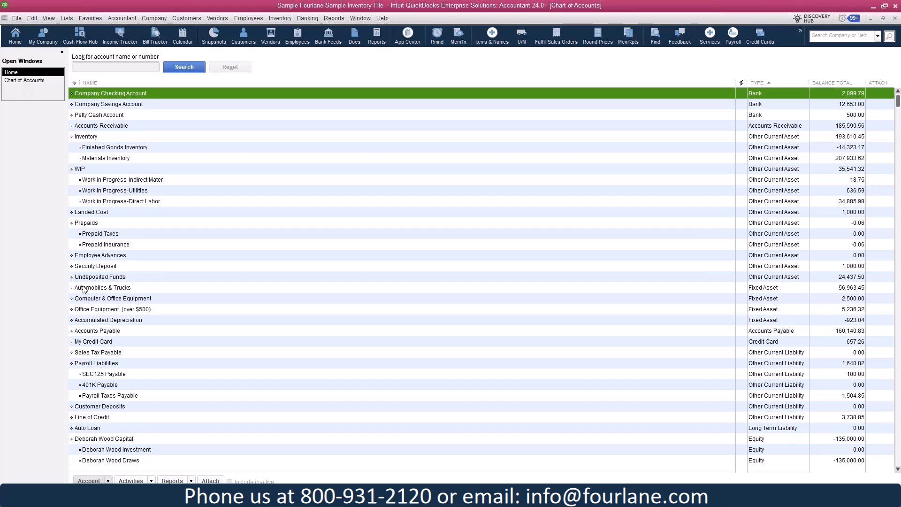
- Run the Balance Sheet Standard report to view the accounts without numbers
{"action": "left_click", "coordinate": [334, 18]}
{"action": "mouse_move", "coordinate": [359, 129]}
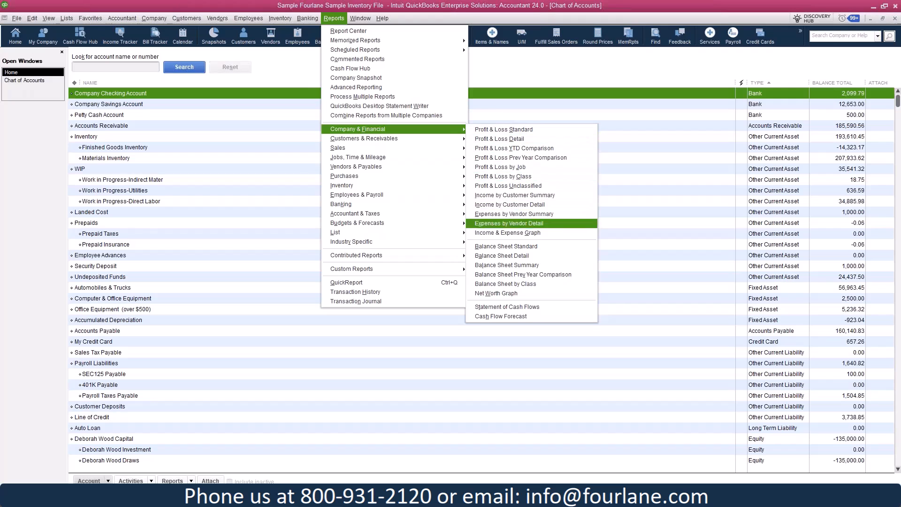
{"action": "left_click", "coordinate": [506, 247]}
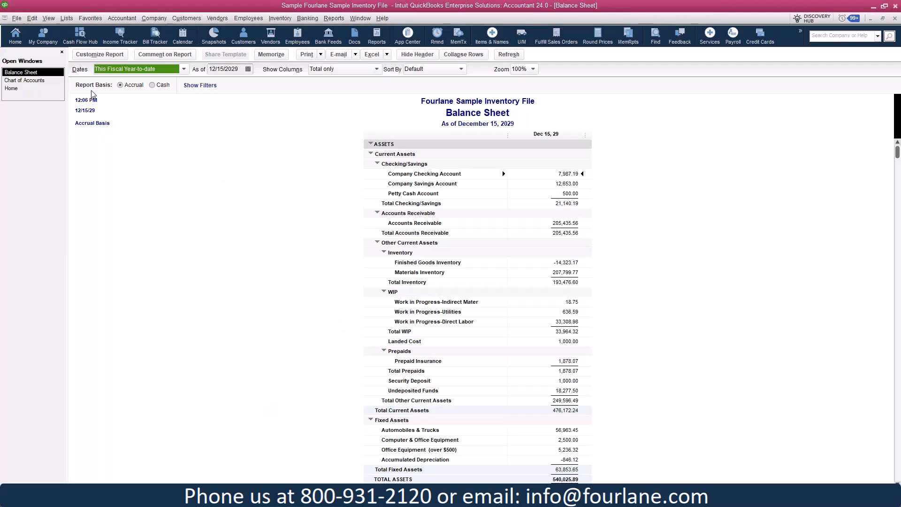
- Try the Show lowest subaccount only option with account numbers enabled in the company accounting preferences
{"action": "left_click", "coordinate": [31, 18]}
{"action": "left_click", "coordinate": [71, 160]}
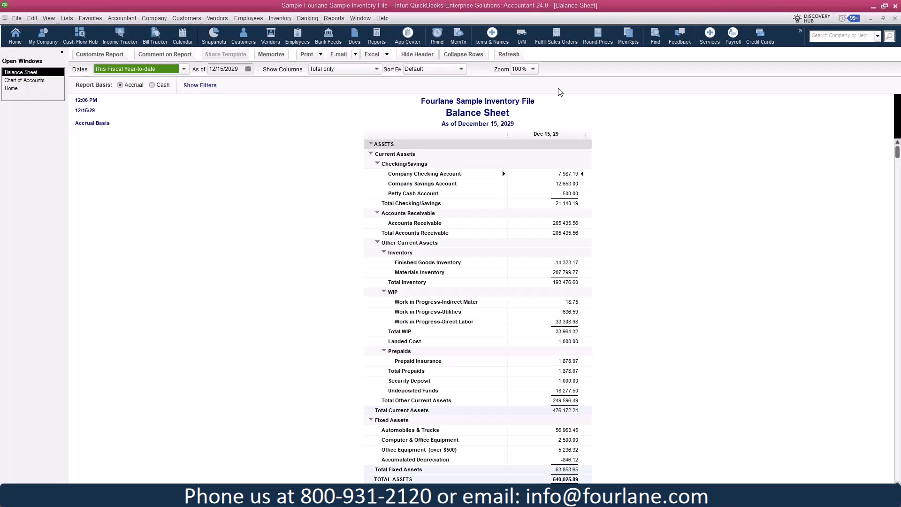
{"action": "left_click", "coordinate": [19, 88]}
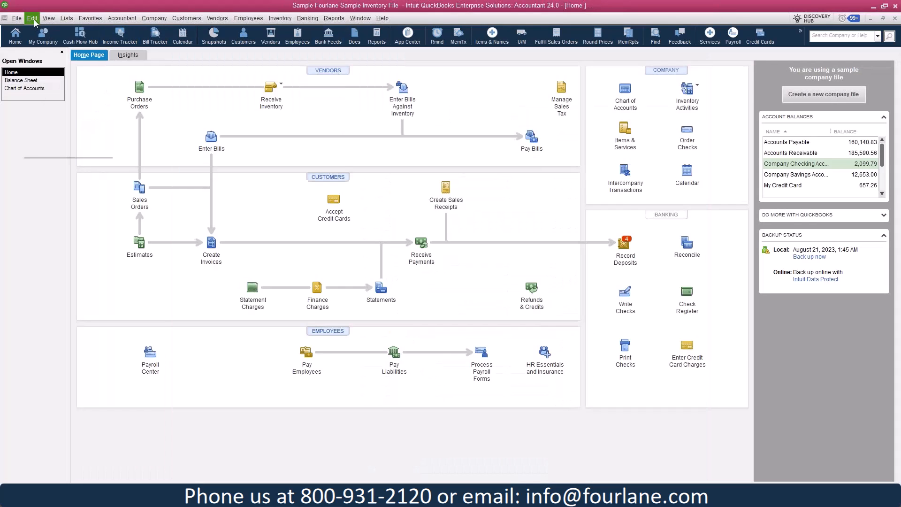
{"action": "left_click", "coordinate": [32, 18]}
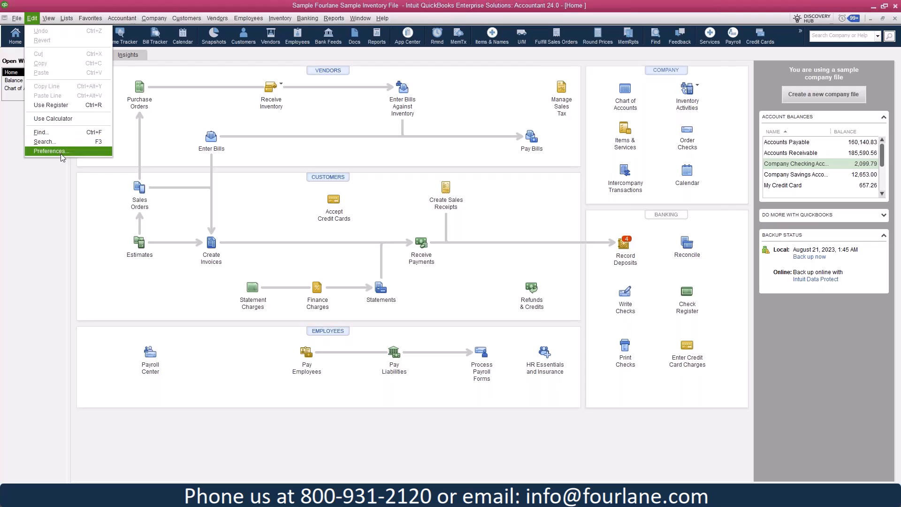
{"action": "left_click", "coordinate": [52, 155]}
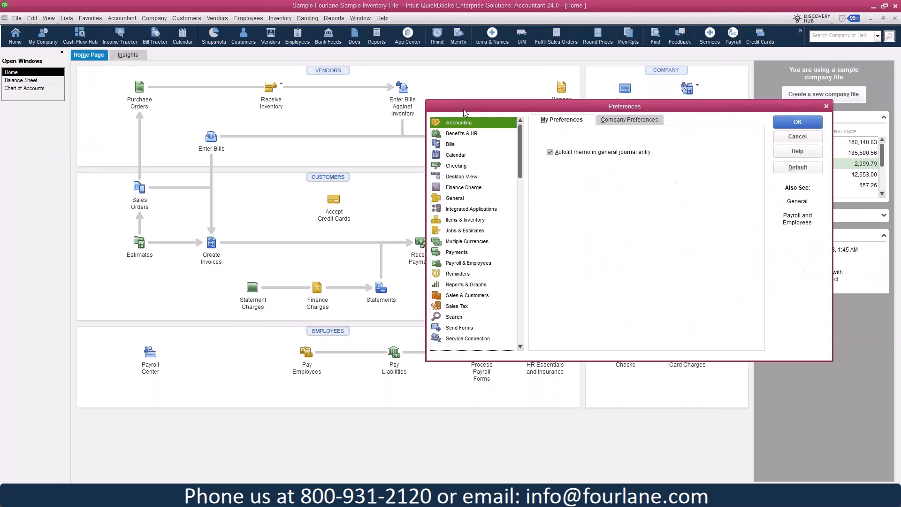
{"action": "left_click", "coordinate": [352, 122]}
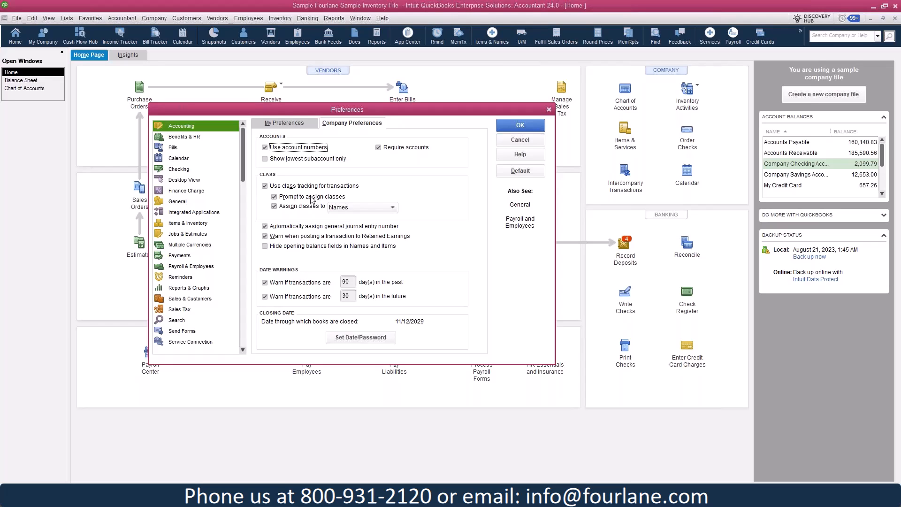
{"action": "left_click", "coordinate": [378, 147]}
{"action": "left_click", "coordinate": [286, 162]}
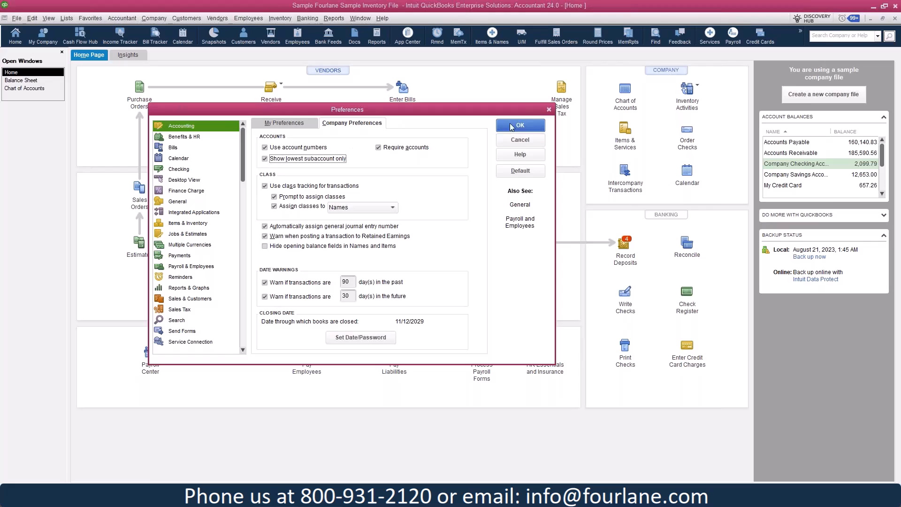
{"action": "left_click", "coordinate": [266, 160]}
{"action": "left_click", "coordinate": [506, 126]}
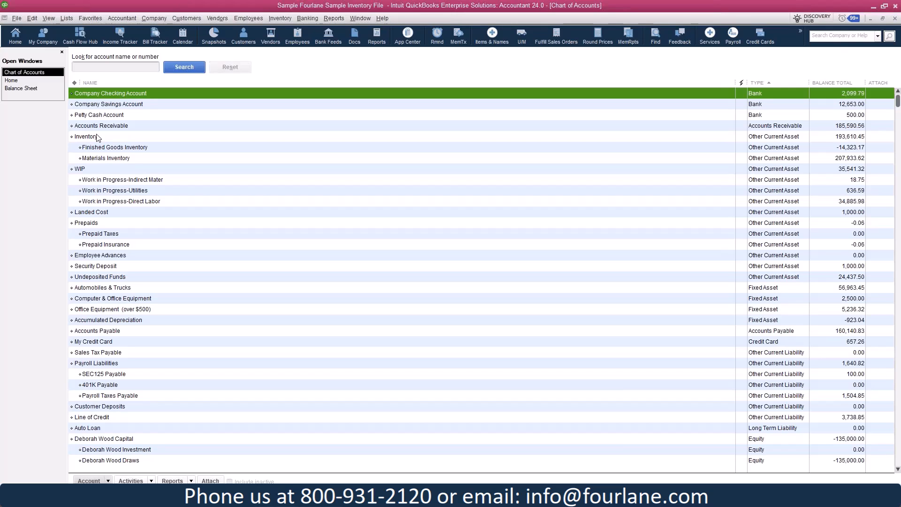
- Turn on Use account numbers and set Assign classes to Accounts in the company accounting preferences
{"action": "left_click", "coordinate": [32, 18]}
{"action": "left_click", "coordinate": [72, 201]}
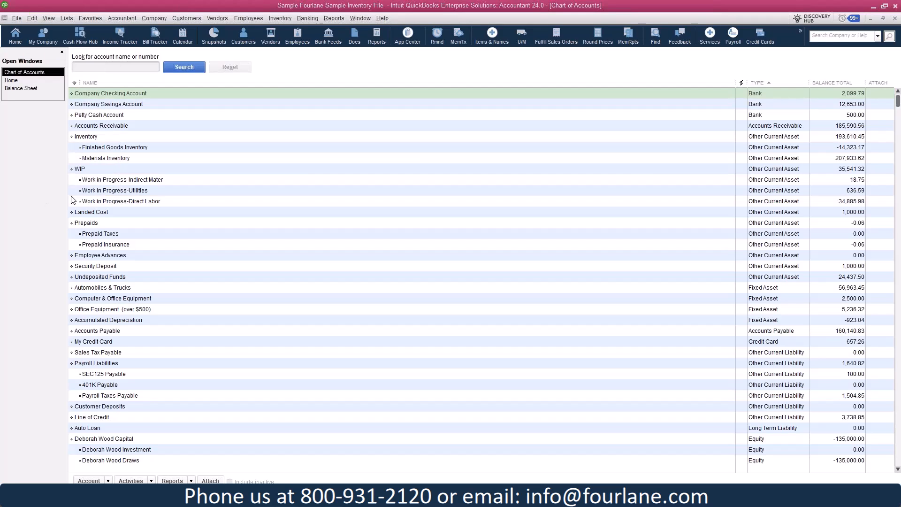
{"action": "left_click", "coordinate": [393, 111]}
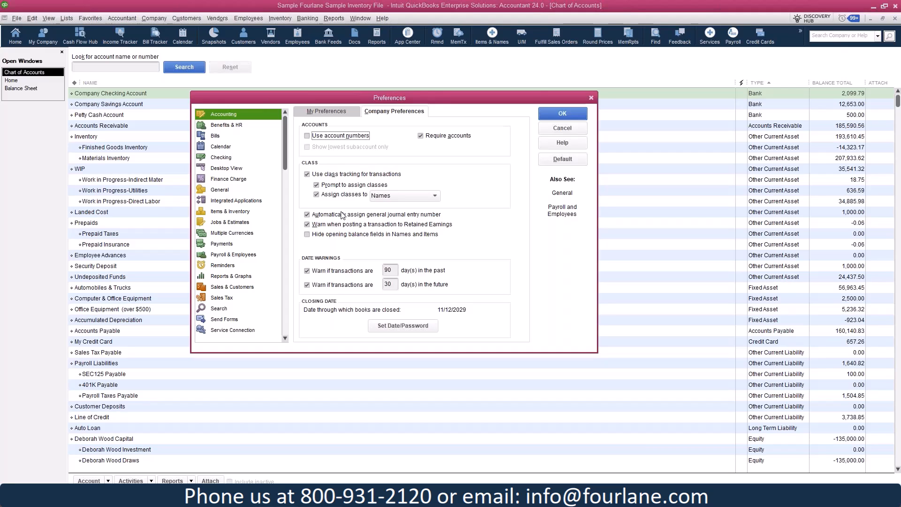
{"action": "left_click", "coordinate": [303, 136]}
{"action": "left_click", "coordinate": [411, 199]}
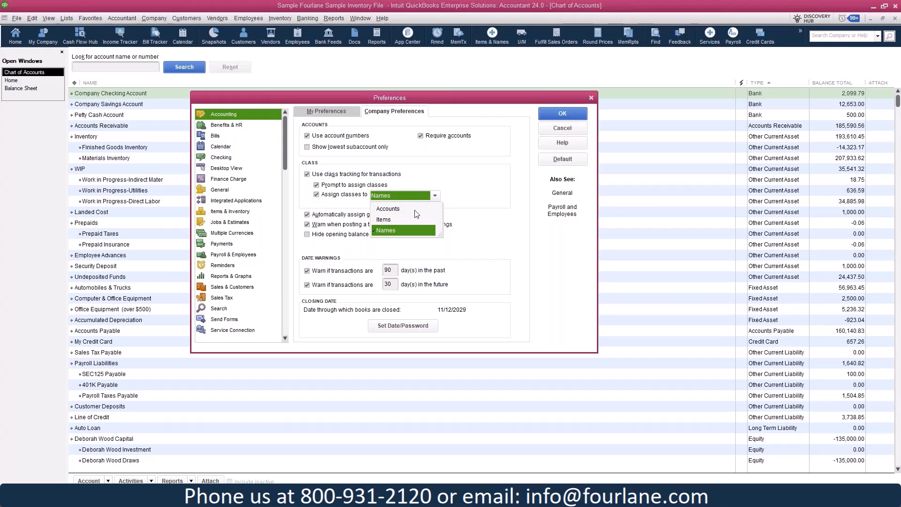
{"action": "left_click", "coordinate": [417, 212]}
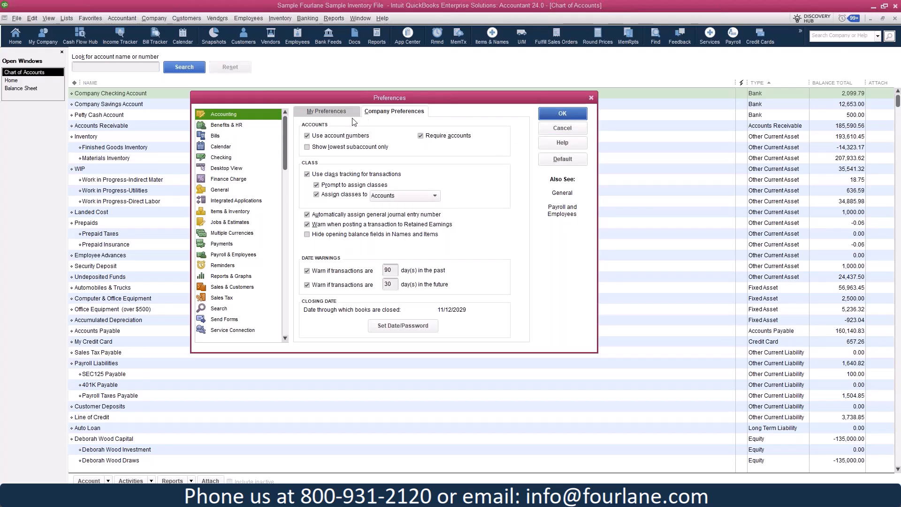
{"action": "key", "text": "Return"}
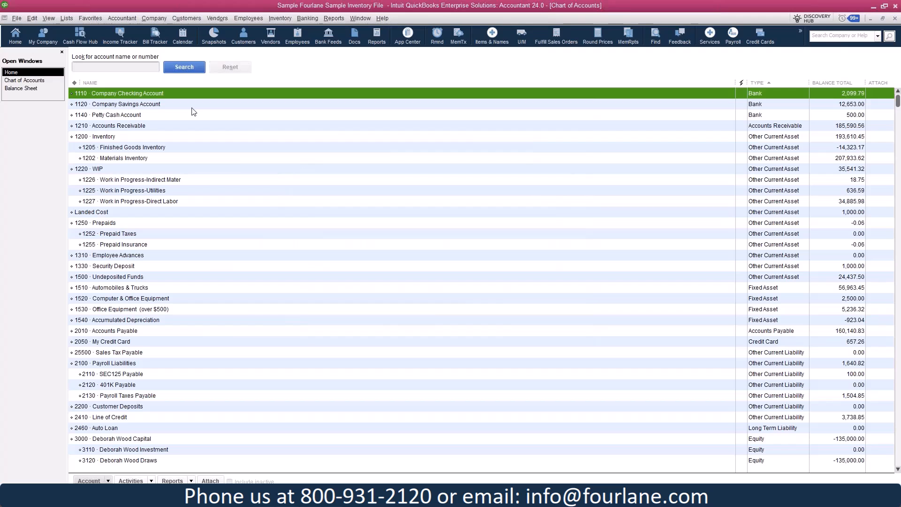
- Examine the class choices offered for a new Expense account, and cancel the account without saving
{"action": "key", "text": "ctrl+n"}
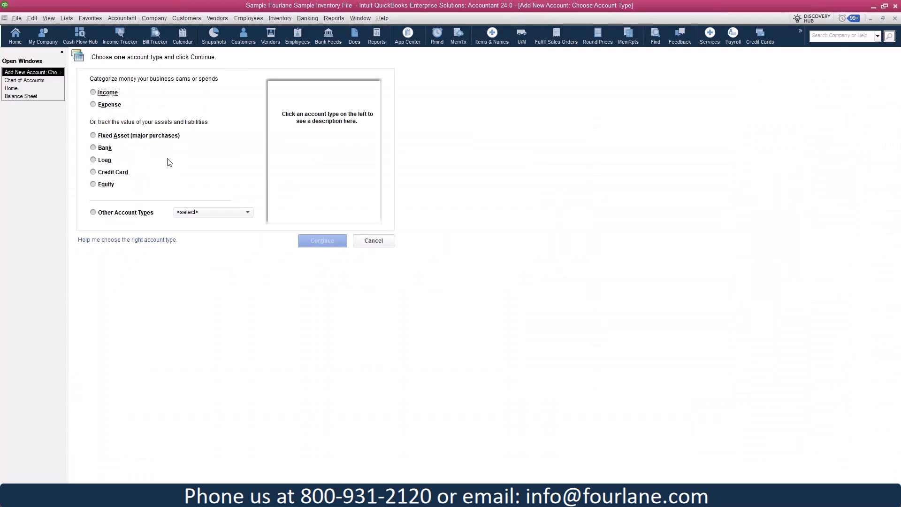
{"action": "left_click", "coordinate": [217, 213]}
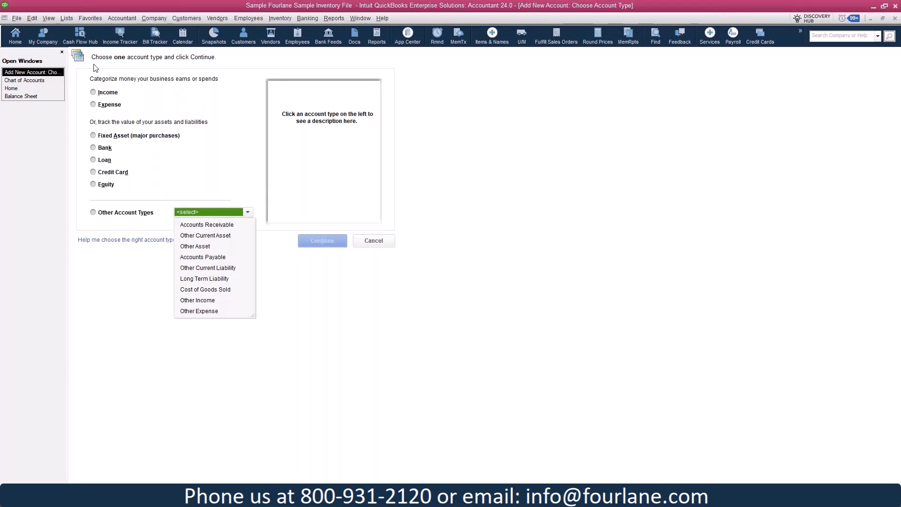
{"action": "left_click", "coordinate": [109, 103]}
{"action": "left_click", "coordinate": [329, 244]}
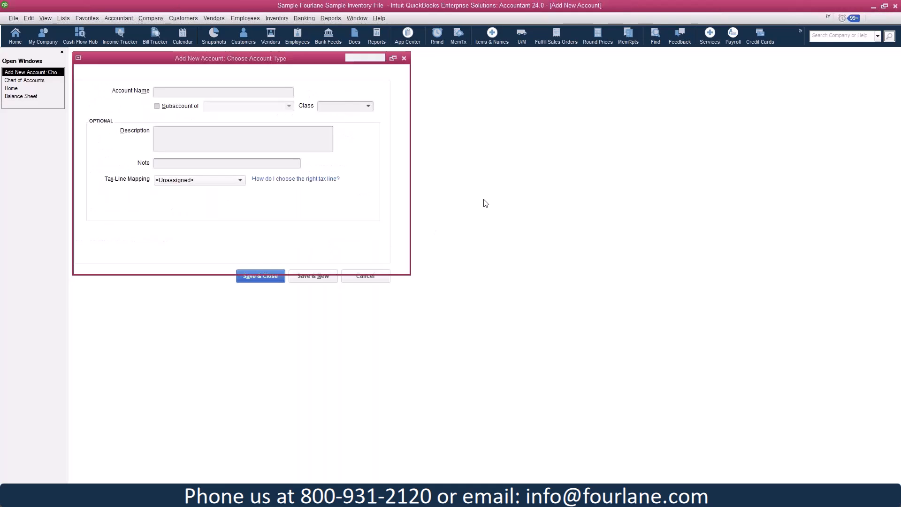
{"action": "left_click", "coordinate": [370, 107]}
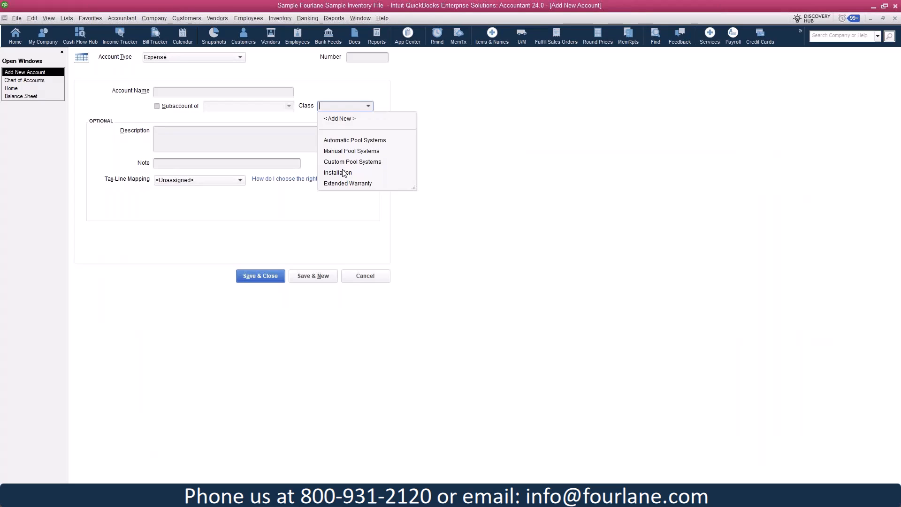
{"action": "left_click", "coordinate": [315, 281]}
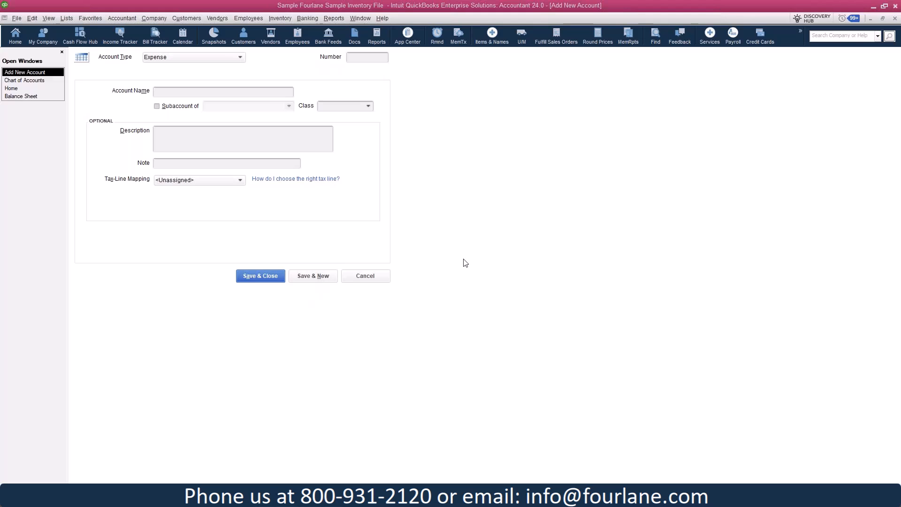
{"action": "left_click", "coordinate": [373, 276]}
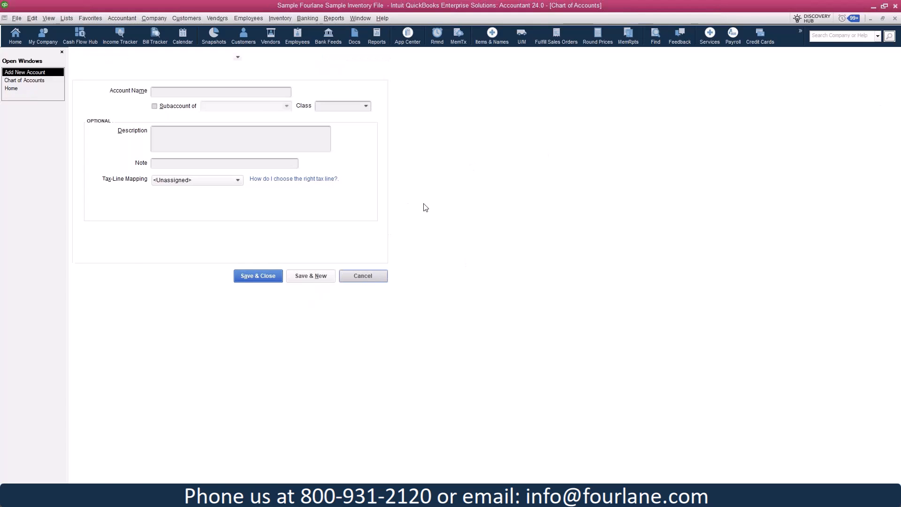
- Review the choices for assigning classes in the company accounting preferences from the home page
{"action": "left_click", "coordinate": [11, 80]}
{"action": "left_click", "coordinate": [32, 18]}
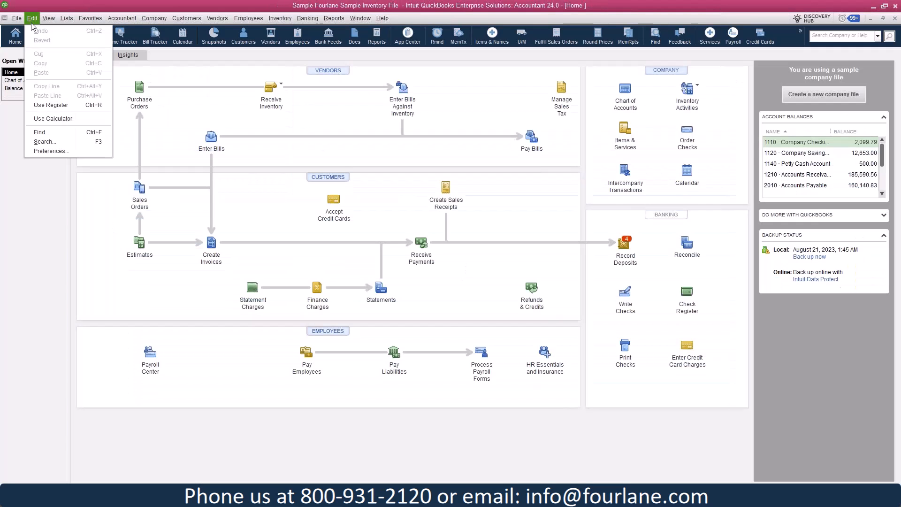
{"action": "left_click", "coordinate": [54, 152]}
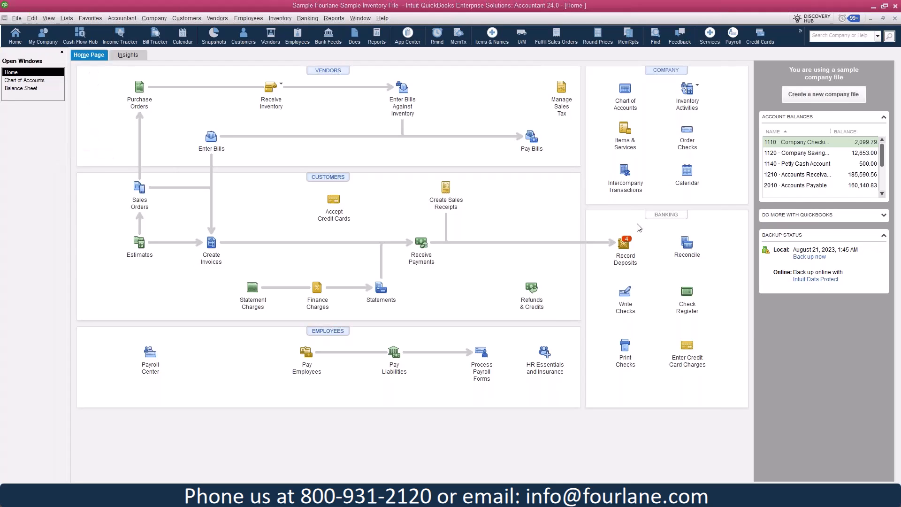
{"action": "left_click", "coordinate": [188, 134]}
{"action": "left_click", "coordinate": [211, 218]}
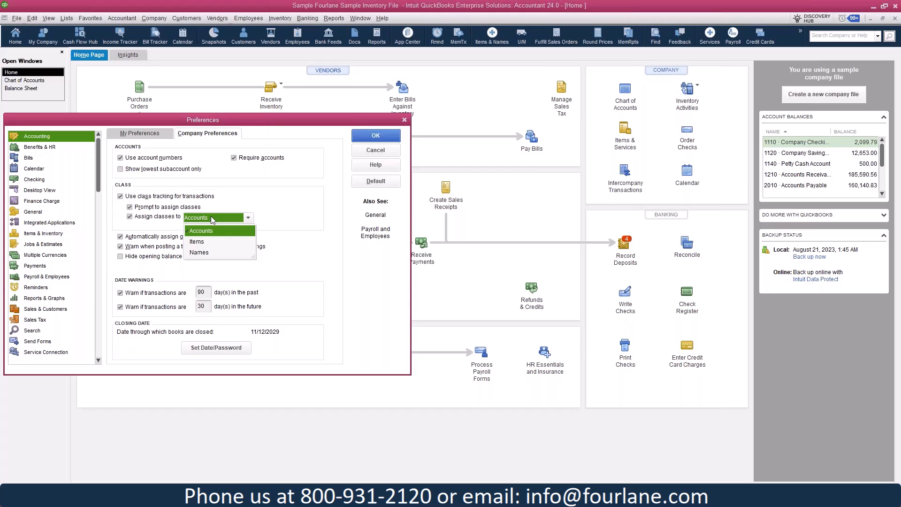
{"action": "left_click", "coordinate": [293, 122]}
- Try the Hide opening balance fields in Names and Items option, and close the preferences without saving
{"action": "left_click_drag", "start_coordinate": [328, 116], "coordinate": [532, 60]}
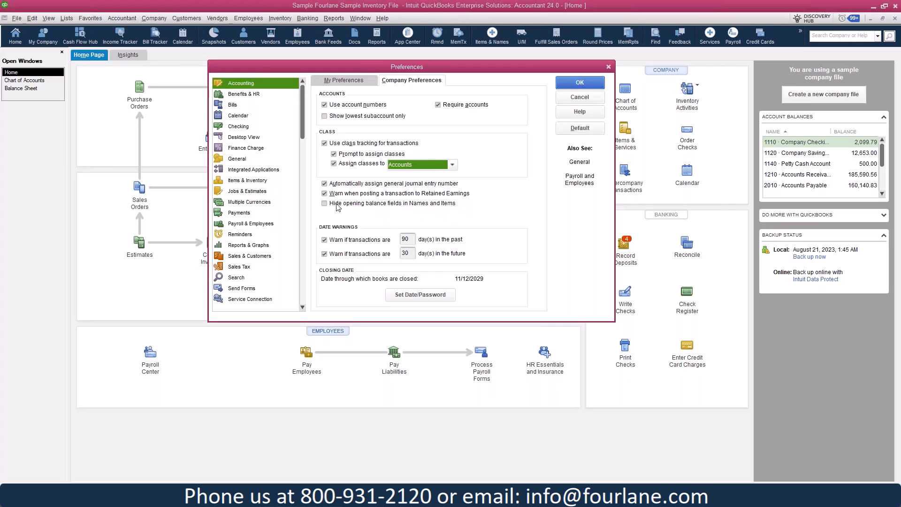
{"action": "left_click", "coordinate": [358, 205]}
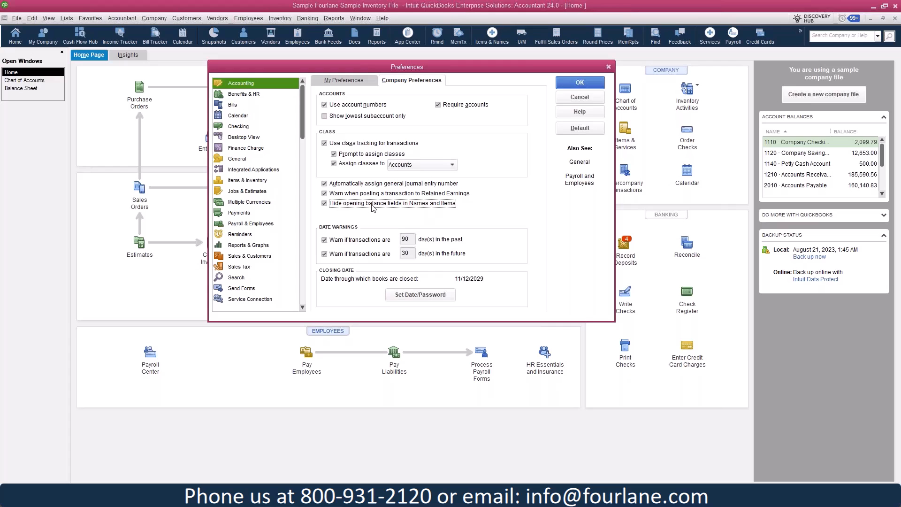
{"action": "left_click", "coordinate": [328, 204]}
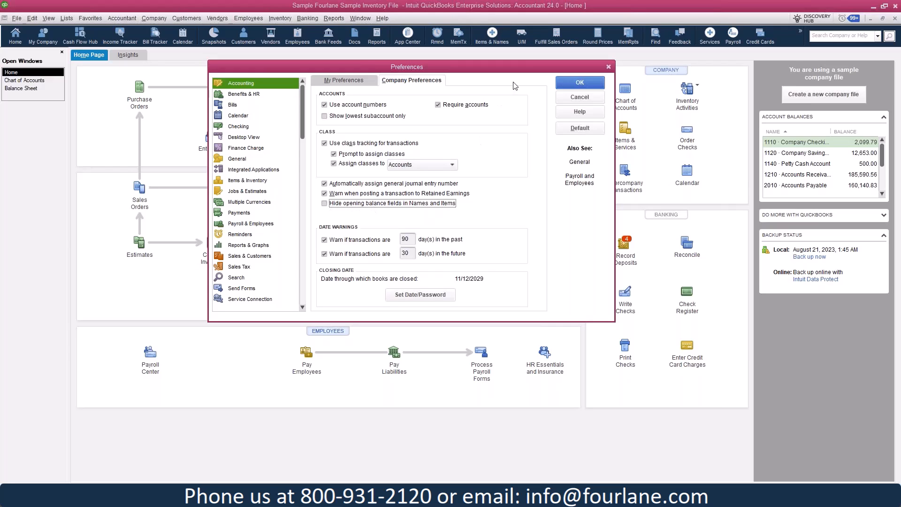
{"action": "left_click", "coordinate": [579, 98]}
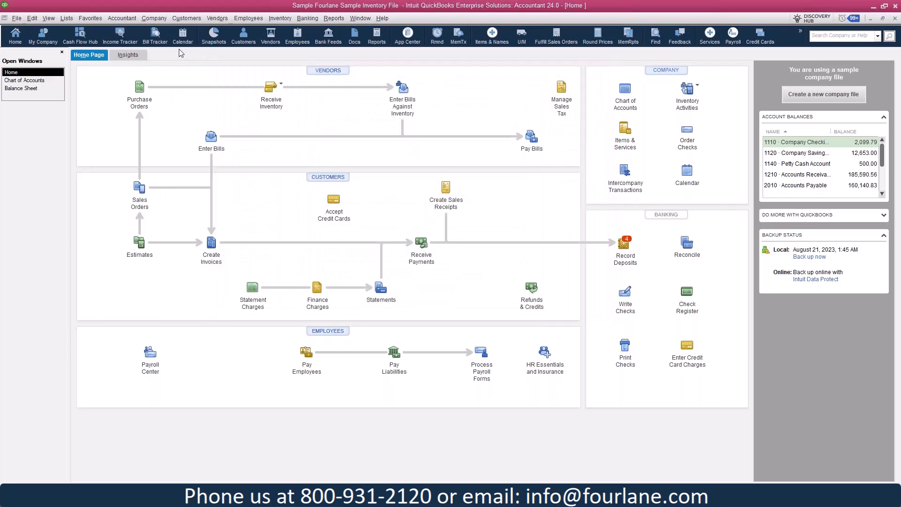
- Examine the opening balance field on a new customer form from the Customer Center, and cancel the customer without saving
{"action": "left_click", "coordinate": [187, 18]}
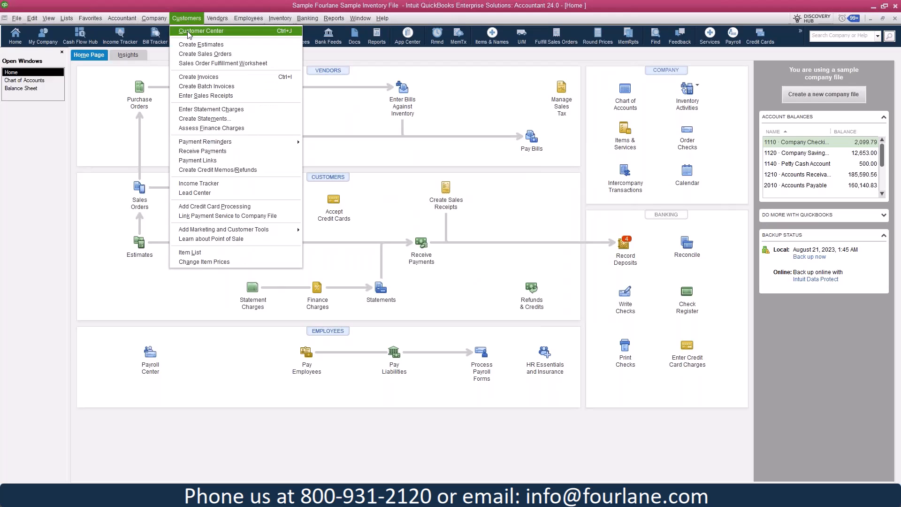
{"action": "left_click", "coordinate": [188, 31]}
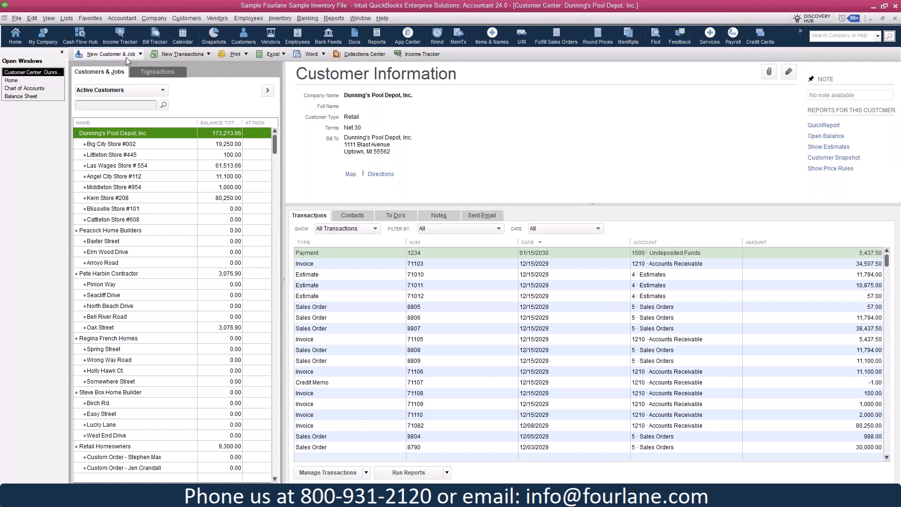
{"action": "left_click", "coordinate": [126, 57]}
{"action": "left_click", "coordinate": [114, 71]}
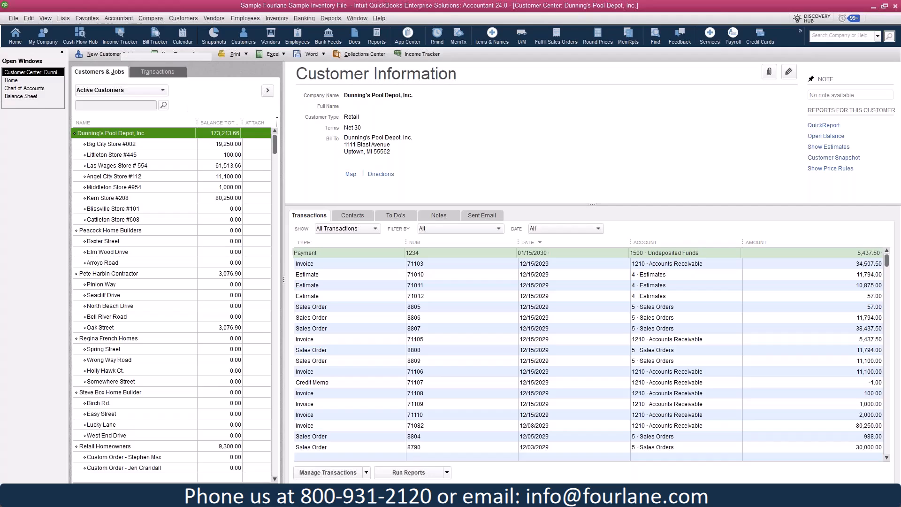
{"action": "key", "text": "Tab"}
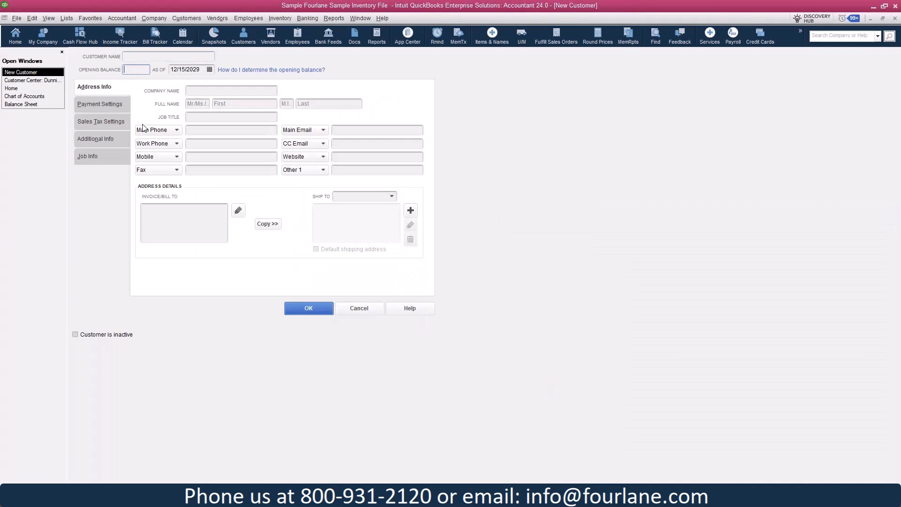
{"action": "left_click", "coordinate": [358, 309]}
- Turn on Hide opening balance fields in Names and Items in the company accounting preferences, and save the preferences
{"action": "left_click", "coordinate": [32, 18]}
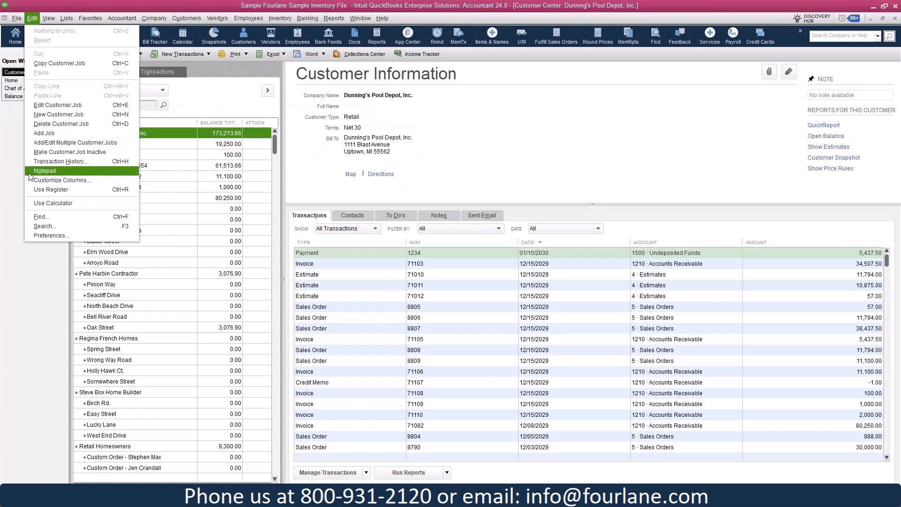
{"action": "key", "text": "Escape"}
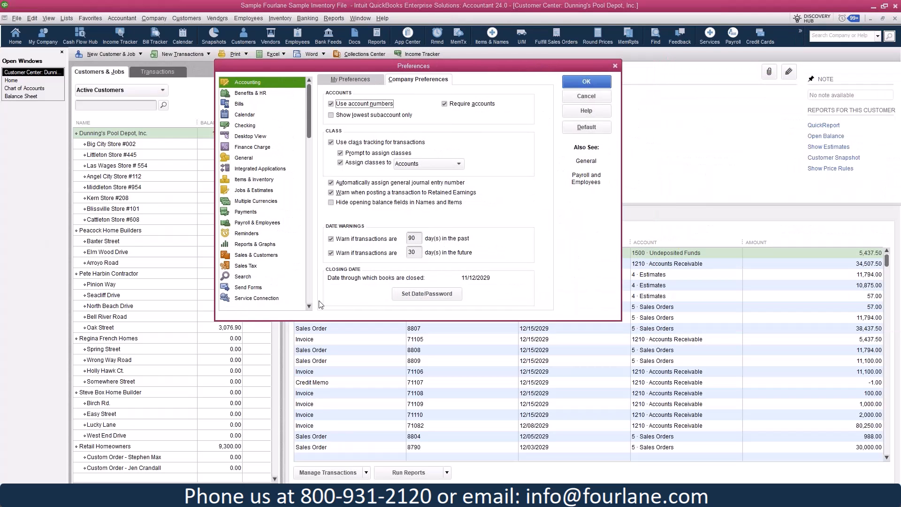
{"action": "left_click", "coordinate": [348, 206]}
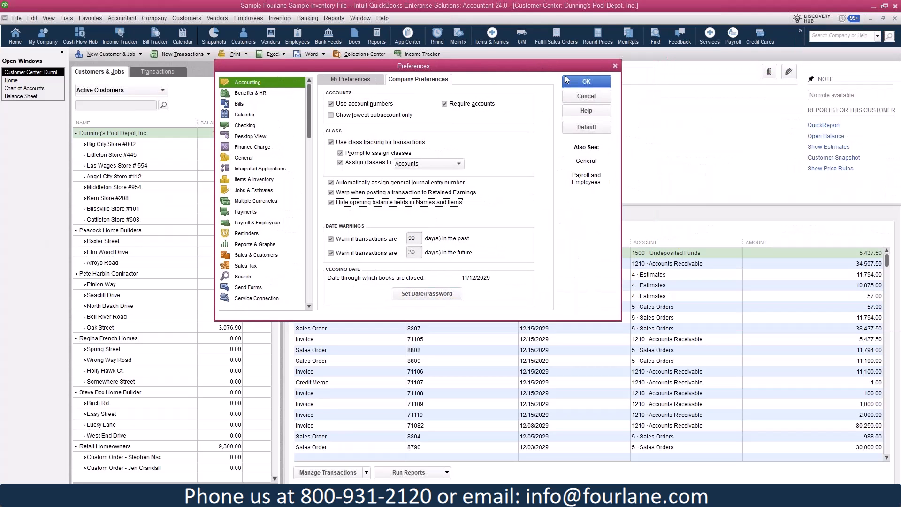
{"action": "key", "text": "Return"}
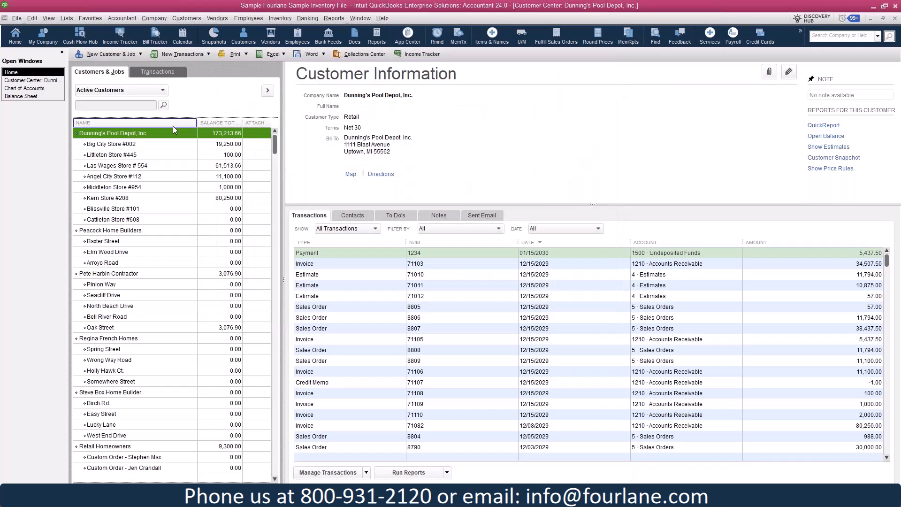
- Check the opening balance field on another new customer form, cancel it, and return to the home page
{"action": "left_click", "coordinate": [112, 55]}
{"action": "left_click", "coordinate": [111, 64]}
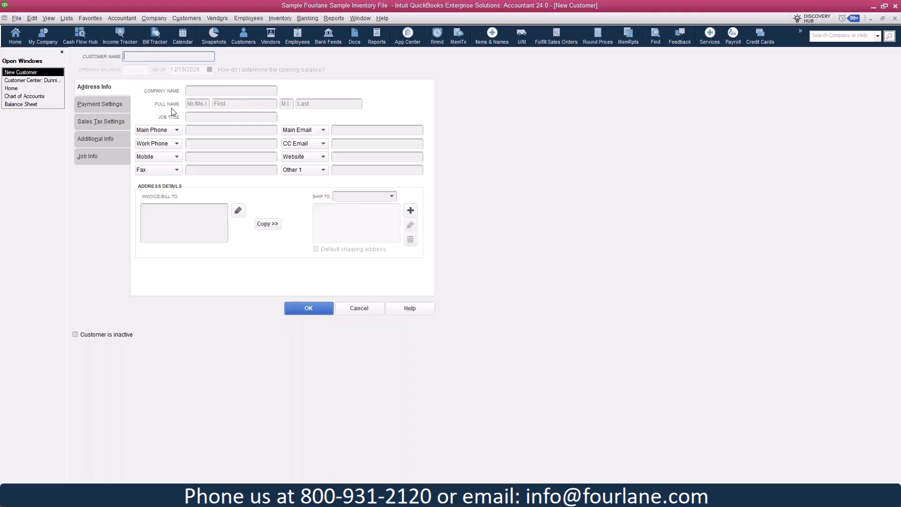
{"action": "left_click", "coordinate": [358, 308]}
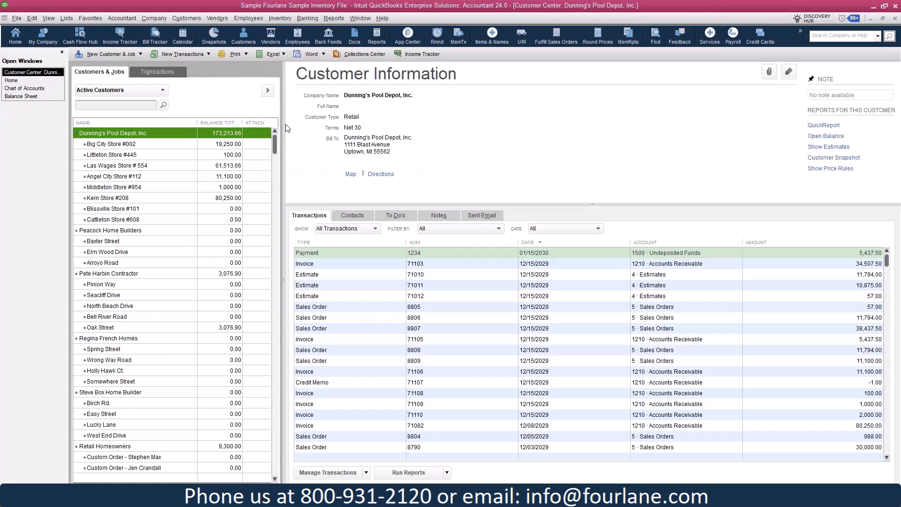
{"action": "left_click", "coordinate": [28, 80]}
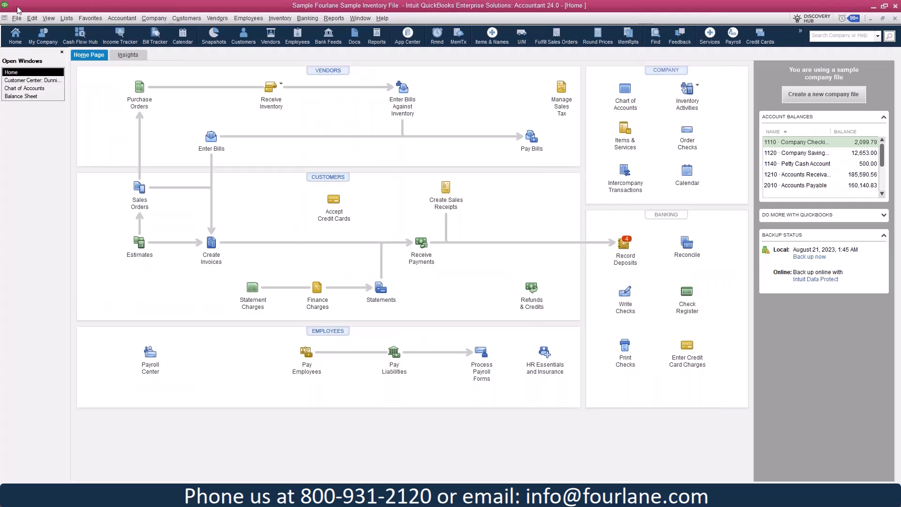
- Set the date warning in the company accounting preferences to transactions 60 days in the future
{"action": "left_click", "coordinate": [32, 18]}
{"action": "left_click", "coordinate": [57, 151]}
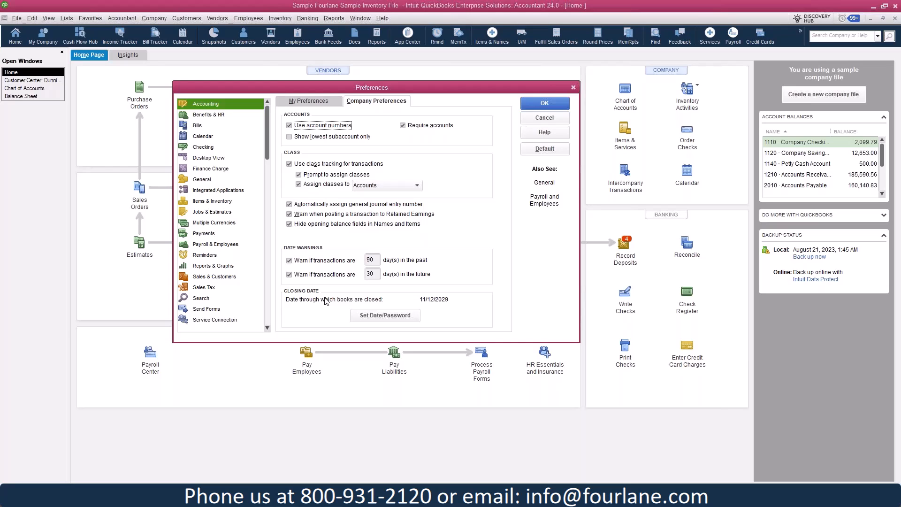
{"action": "left_click", "coordinate": [370, 259]}
{"action": "key", "text": "Tab"}
{"action": "type", "text": "60"}
{"action": "key", "text": "Tab"}
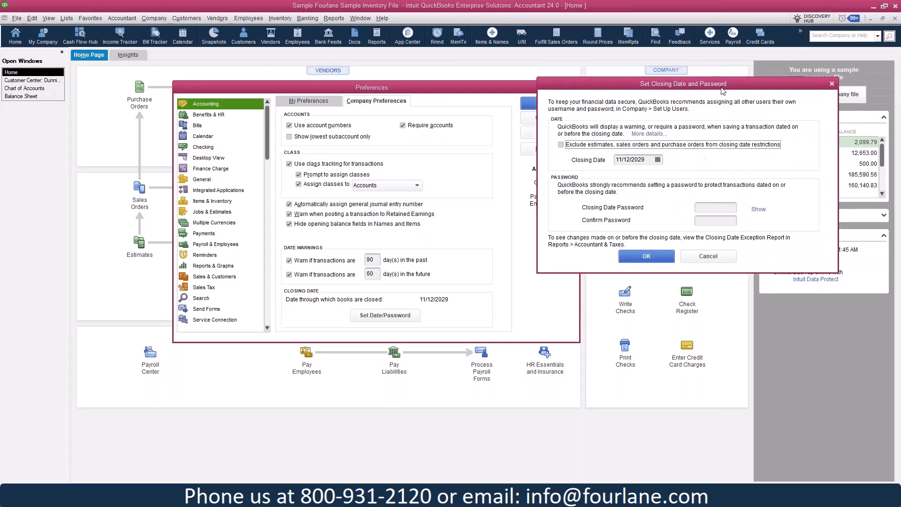
- Review the order exclusion, closing date and password settings for closing the books, and cancel without saving
{"action": "left_click_drag", "start_coordinate": [740, 93], "coordinate": [359, 100]}
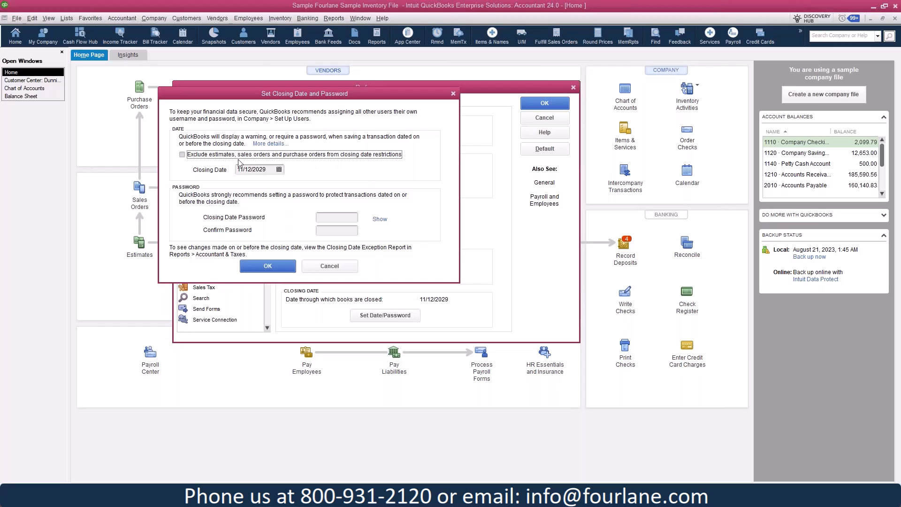
{"action": "left_click", "coordinate": [261, 154]}
{"action": "left_click", "coordinate": [183, 154]}
{"action": "left_click", "coordinate": [272, 169]}
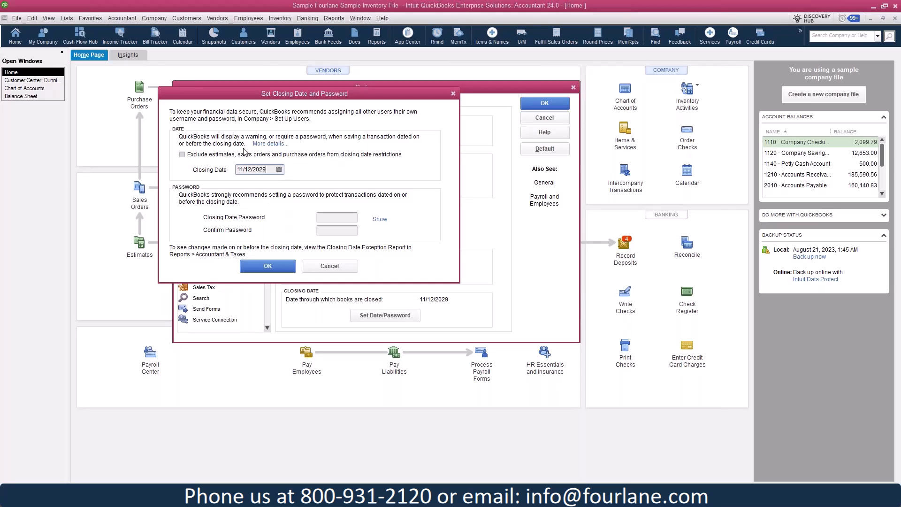
{"action": "left_click", "coordinate": [328, 217]}
{"action": "left_click", "coordinate": [329, 266]}
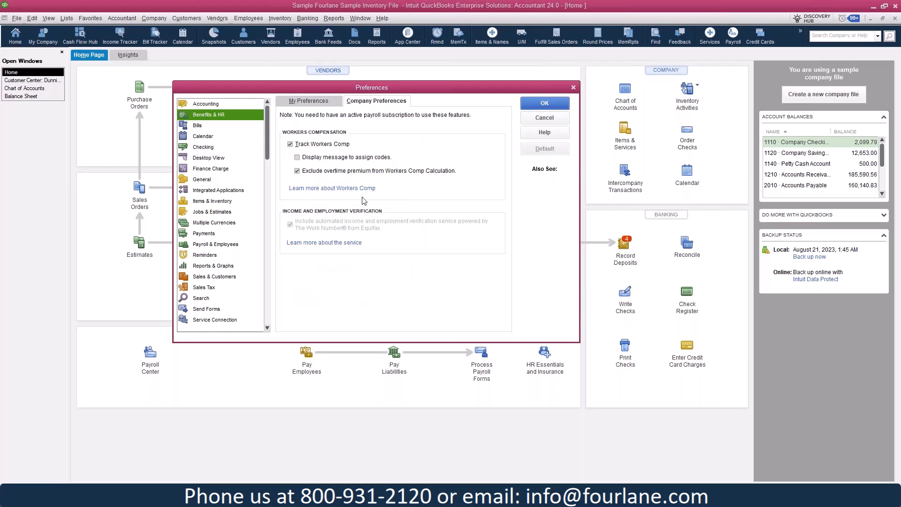
- Turn on Display message to assign codes for workers compensation, and turn off Automatically use credits in the bills preferences
{"action": "left_click", "coordinate": [371, 158]}
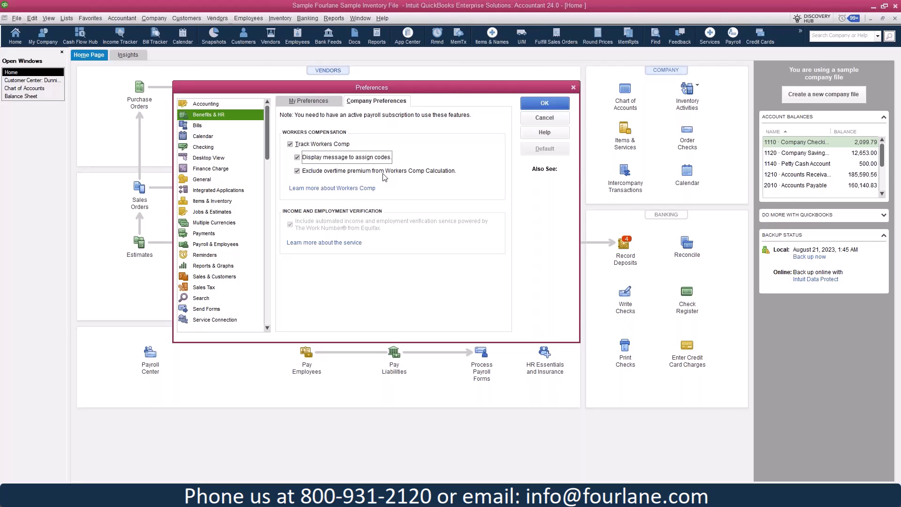
{"action": "left_click", "coordinate": [207, 127]}
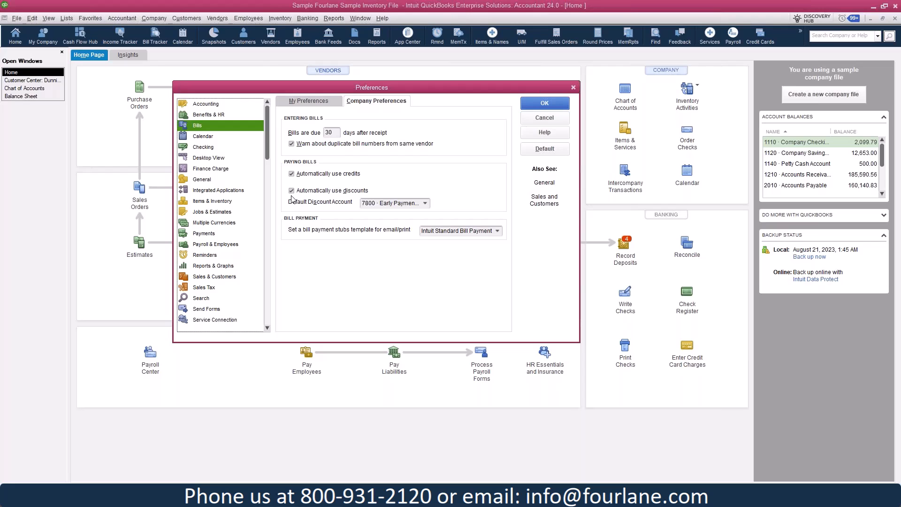
{"action": "left_click", "coordinate": [339, 133]}
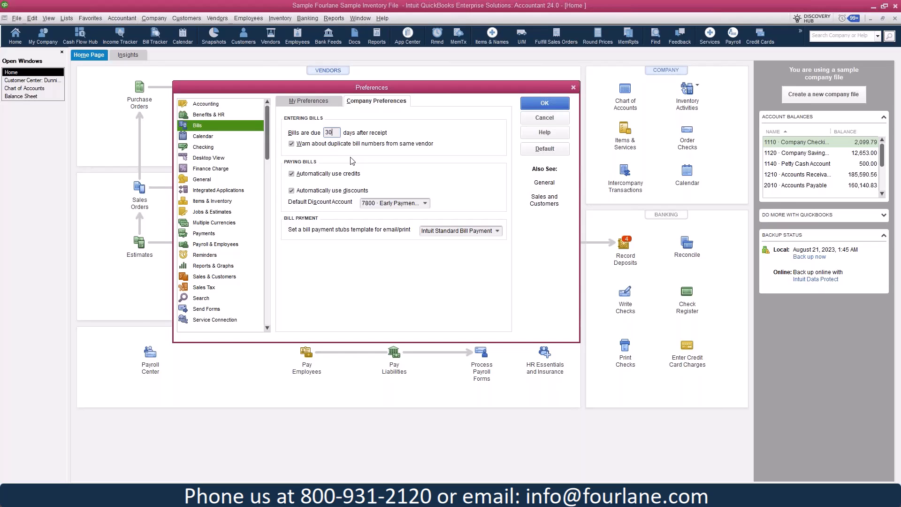
{"action": "left_click", "coordinate": [292, 174]}
- Review the choices for the default discount account and the bill payment stubs template in the bills preferences
{"action": "left_click", "coordinate": [425, 204]}
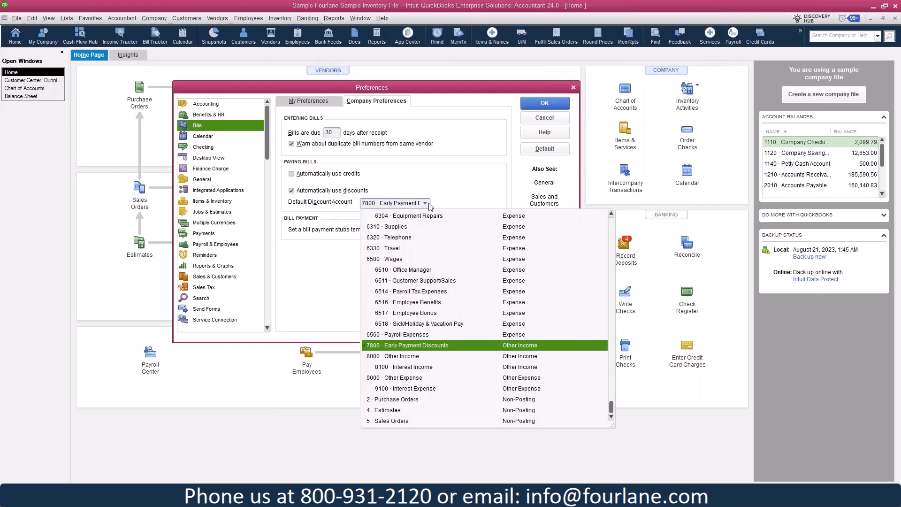
{"action": "left_click", "coordinate": [459, 185]}
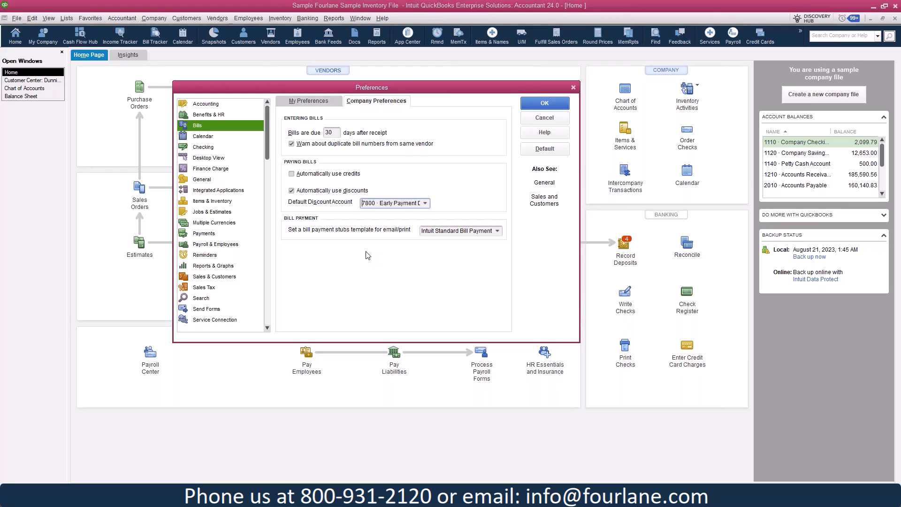
{"action": "left_click", "coordinate": [500, 231]}
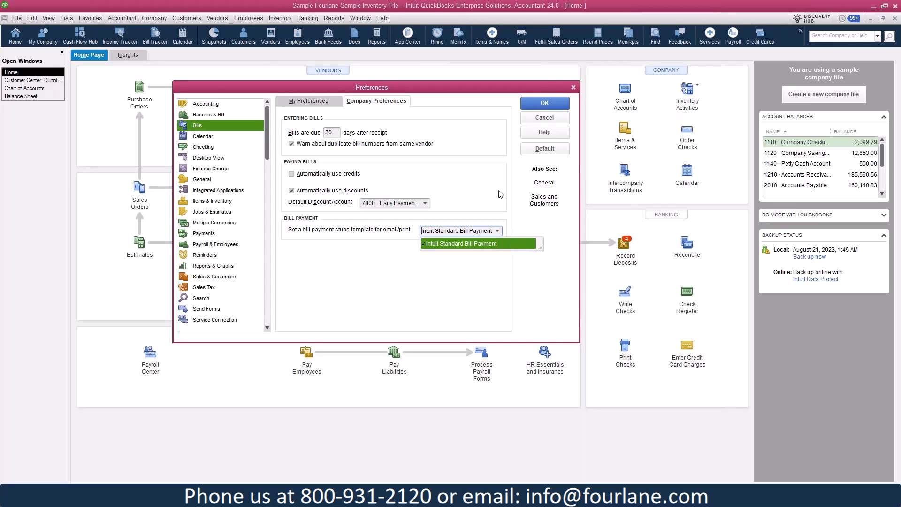
{"action": "left_click", "coordinate": [480, 187]}
- Try the voucher account names, check date and payee field options in the company checking preferences, and close the preferences without saving
{"action": "left_click", "coordinate": [200, 137]}
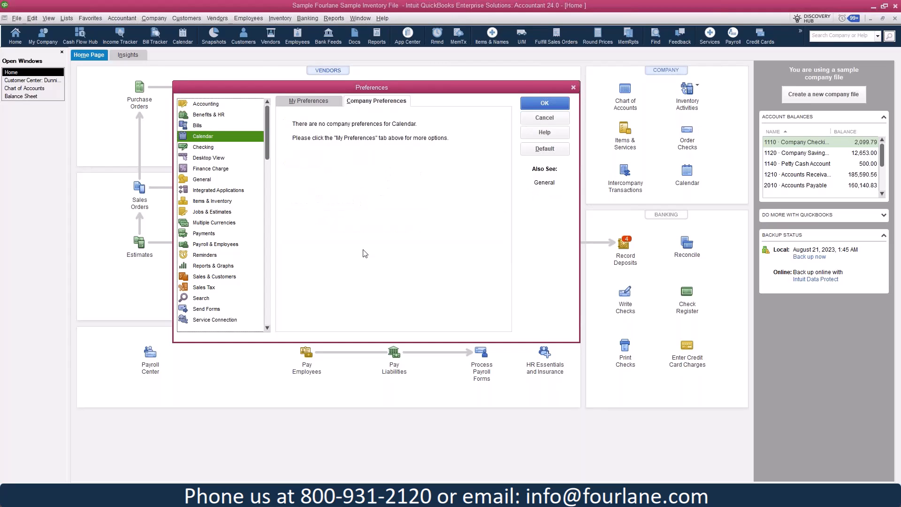
{"action": "left_click", "coordinate": [235, 147]}
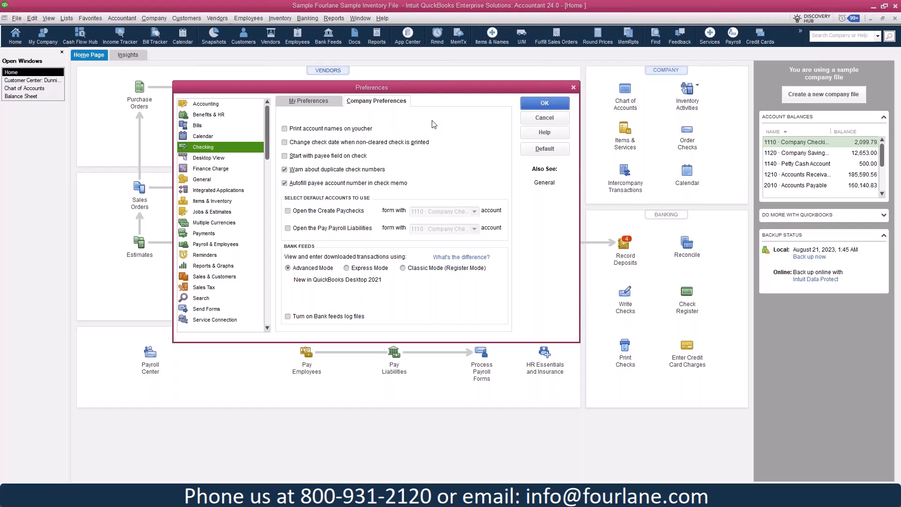
{"action": "left_click", "coordinate": [286, 128]}
{"action": "left_click", "coordinate": [285, 129]}
{"action": "left_click", "coordinate": [366, 144]}
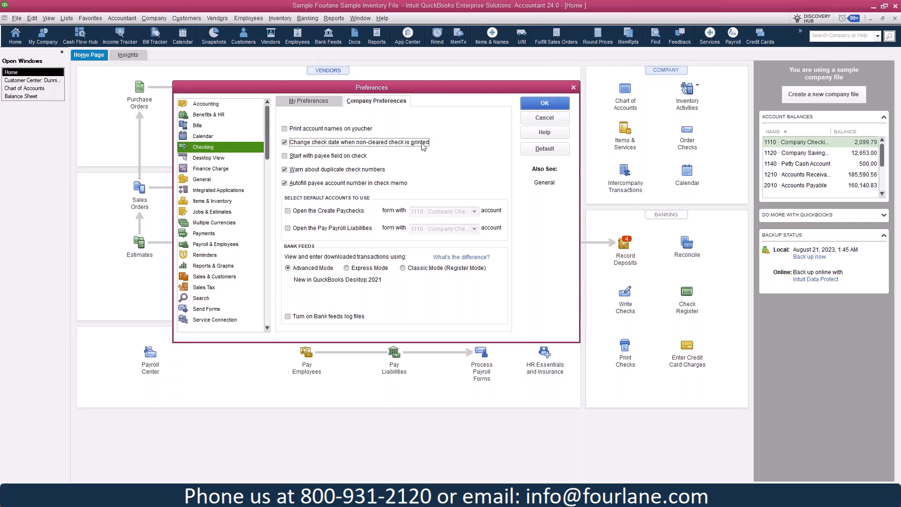
{"action": "left_click", "coordinate": [284, 142]}
{"action": "left_click", "coordinate": [294, 158]}
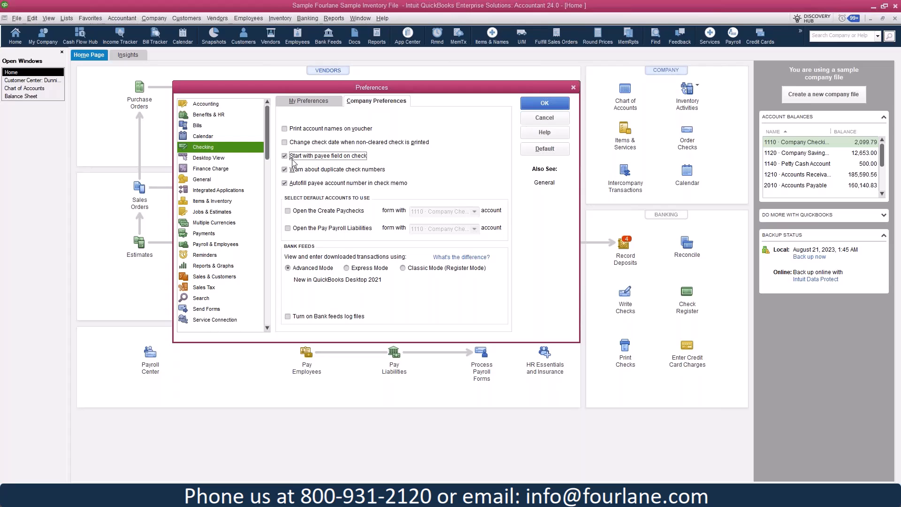
{"action": "left_click", "coordinate": [543, 118]}
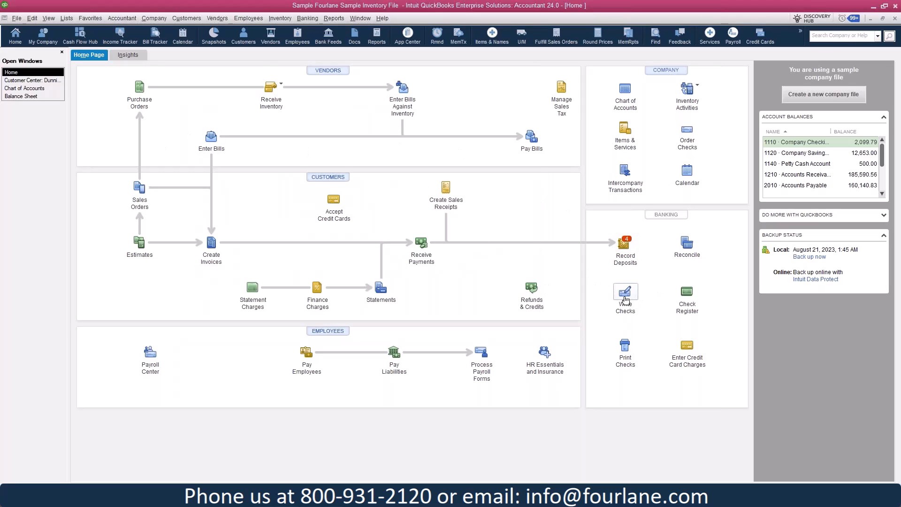
- Examine the bank account choices on a new Write Checks form, and close the form without saving a check
{"action": "left_click", "coordinate": [626, 292]}
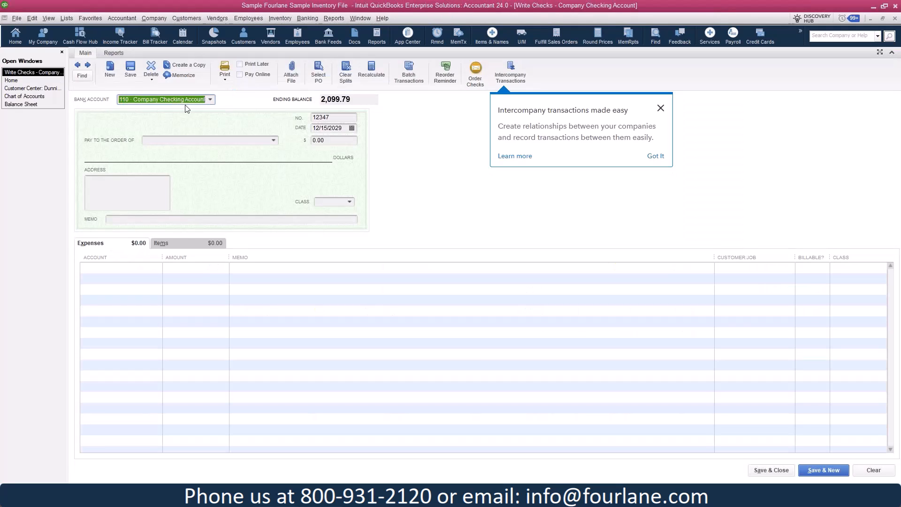
{"action": "left_click", "coordinate": [210, 100]}
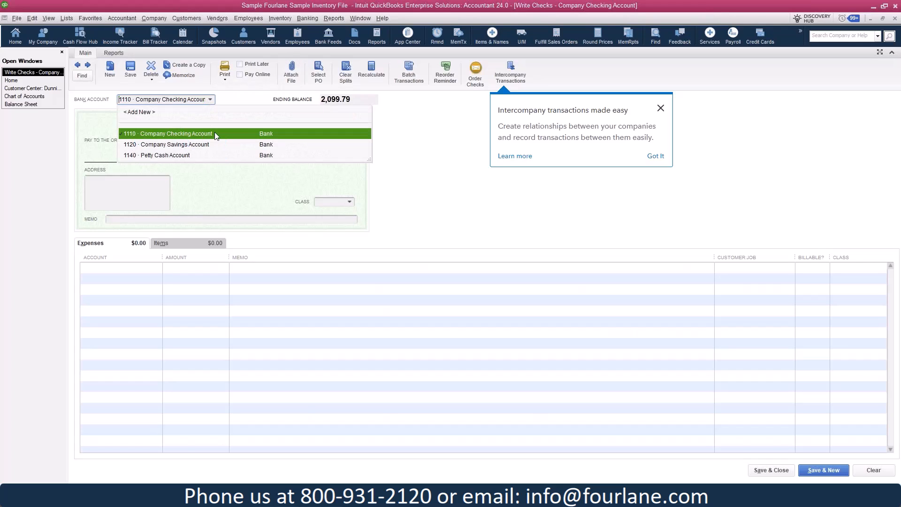
{"action": "left_click", "coordinate": [435, 136]}
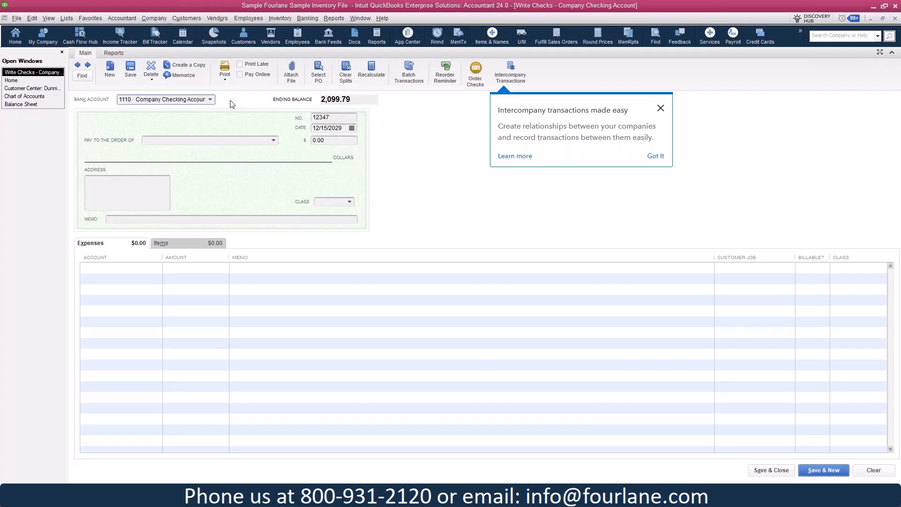
{"action": "key", "text": "Escape"}
{"action": "key", "text": "Escape"}
- Set the Create Paychecks and Pay Payroll Liabilities forms to open with the 1110 Company Checking Account in the company checking preferences
{"action": "left_click", "coordinate": [32, 18]}
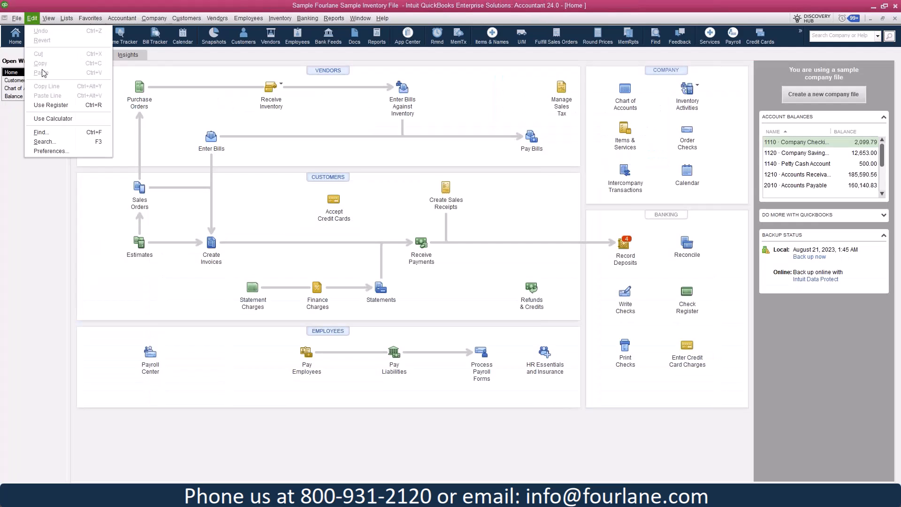
{"action": "left_click", "coordinate": [53, 151]}
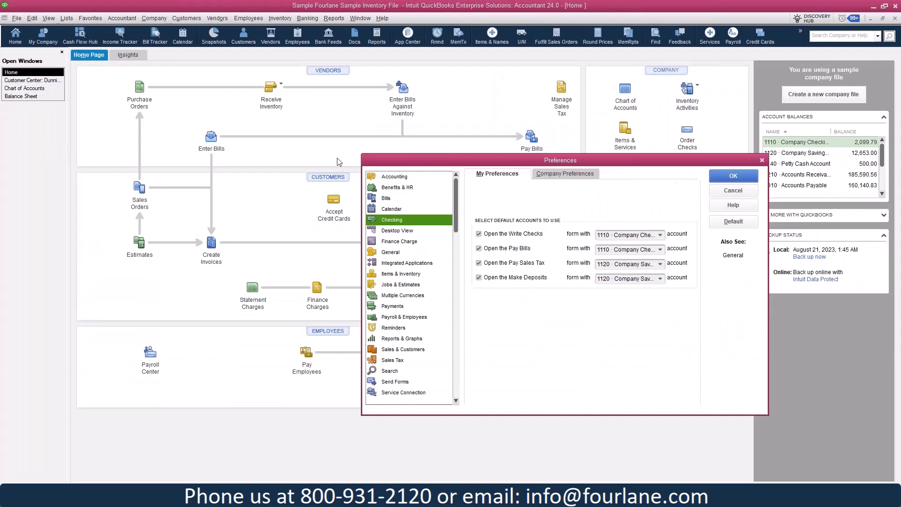
{"action": "left_click_drag", "start_coordinate": [546, 153], "coordinate": [219, 152]}
{"action": "left_click", "coordinate": [239, 163]}
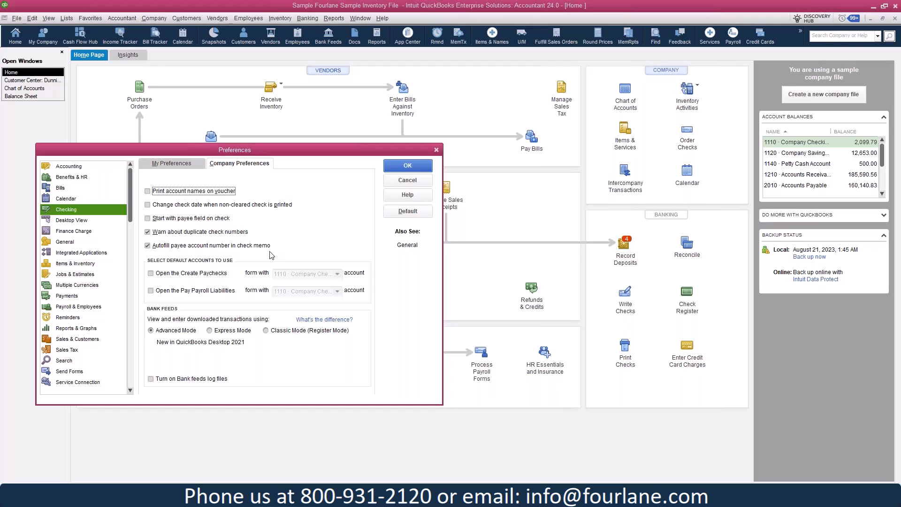
{"action": "left_click", "coordinate": [196, 273]}
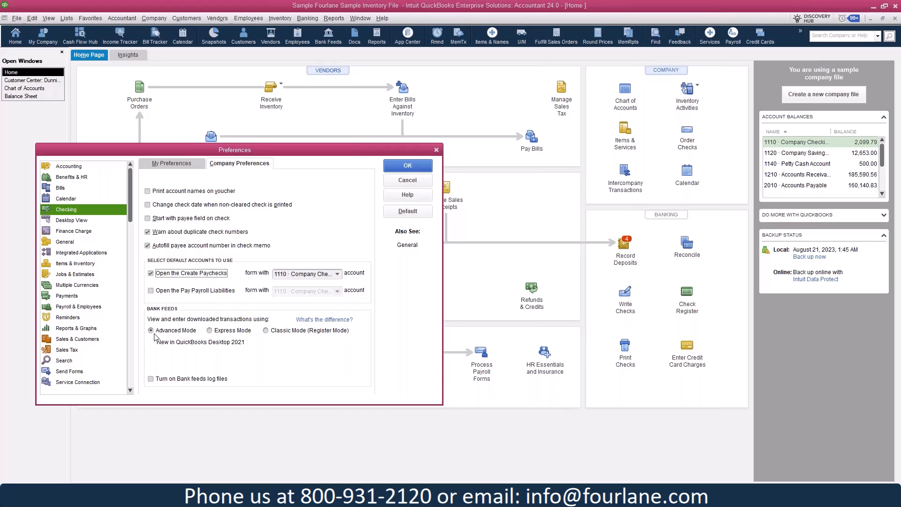
{"action": "double_click", "coordinate": [339, 274]}
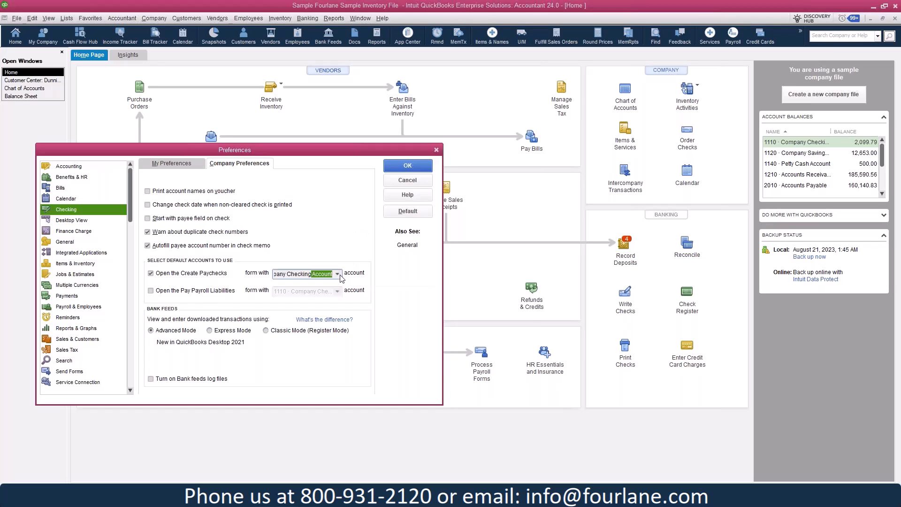
{"action": "left_click", "coordinate": [338, 274]}
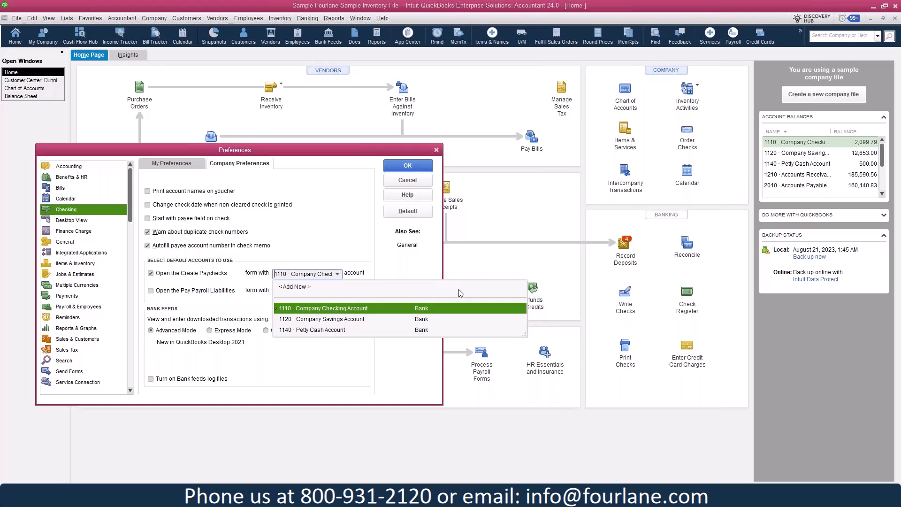
{"action": "left_click", "coordinate": [419, 268]}
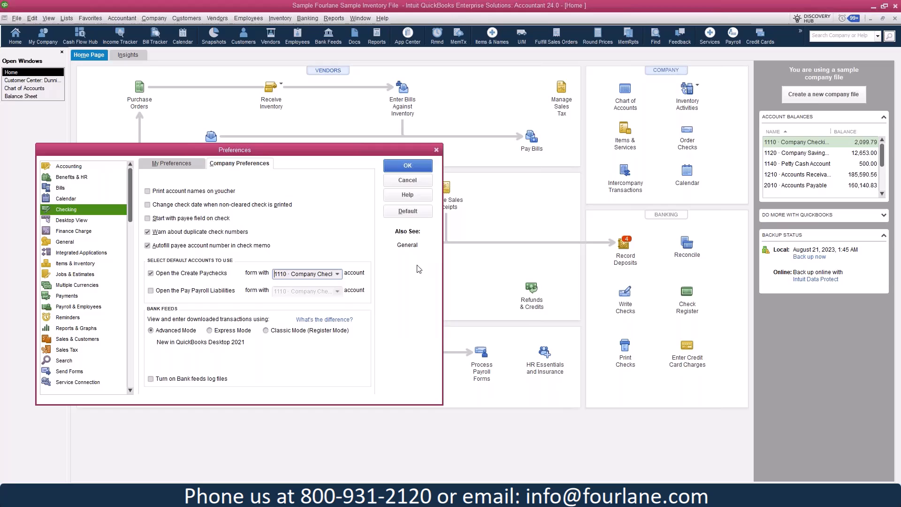
{"action": "left_click", "coordinate": [162, 292]}
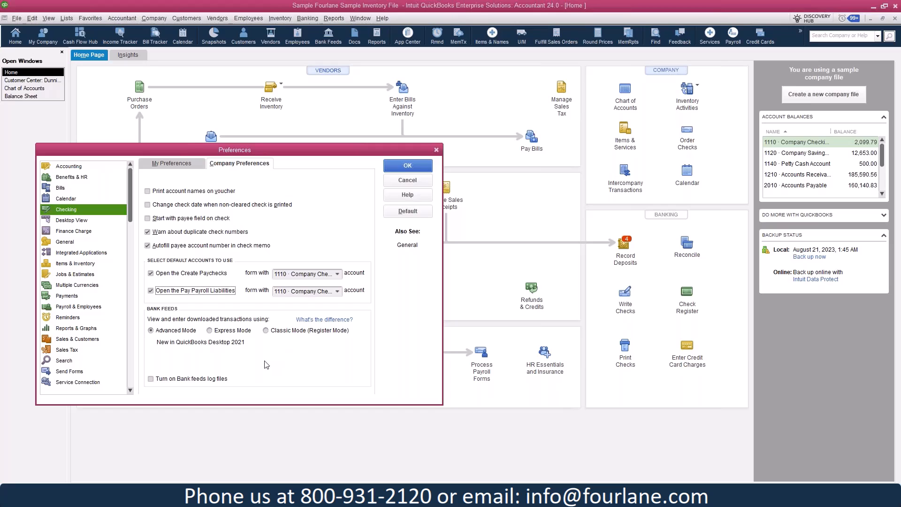
- Turn off Sales Receipts in the company desktop view preferences, save the change, and reopen the Home page maximized
{"action": "left_click", "coordinate": [99, 220]}
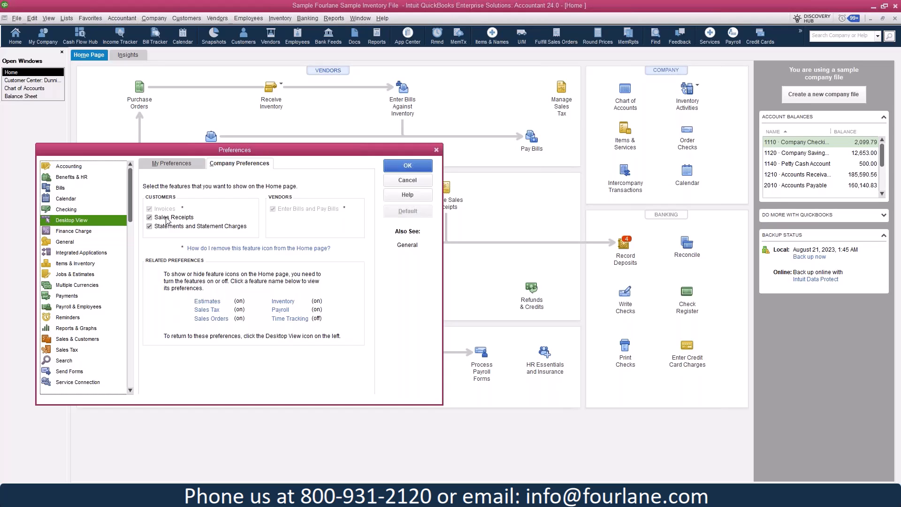
{"action": "key", "text": "Return"}
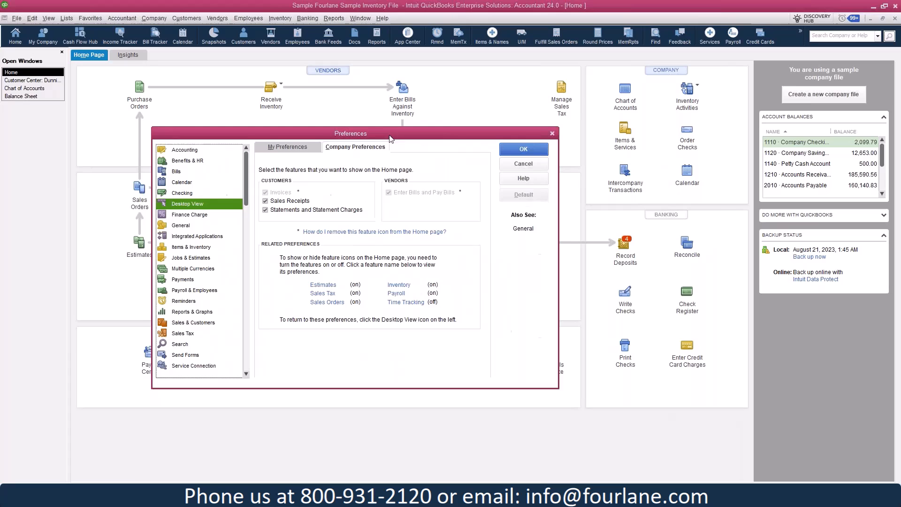
{"action": "left_click_drag", "start_coordinate": [390, 138], "coordinate": [371, 137]}
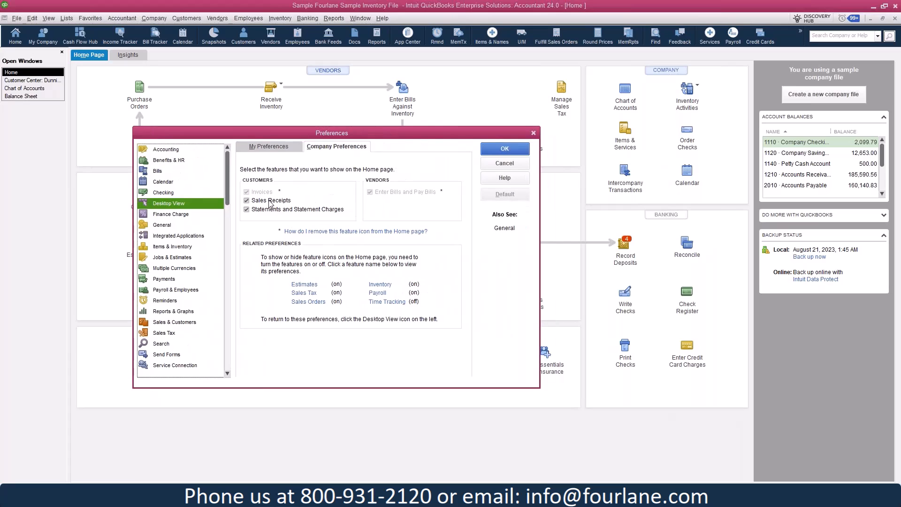
{"action": "left_click", "coordinate": [269, 201]}
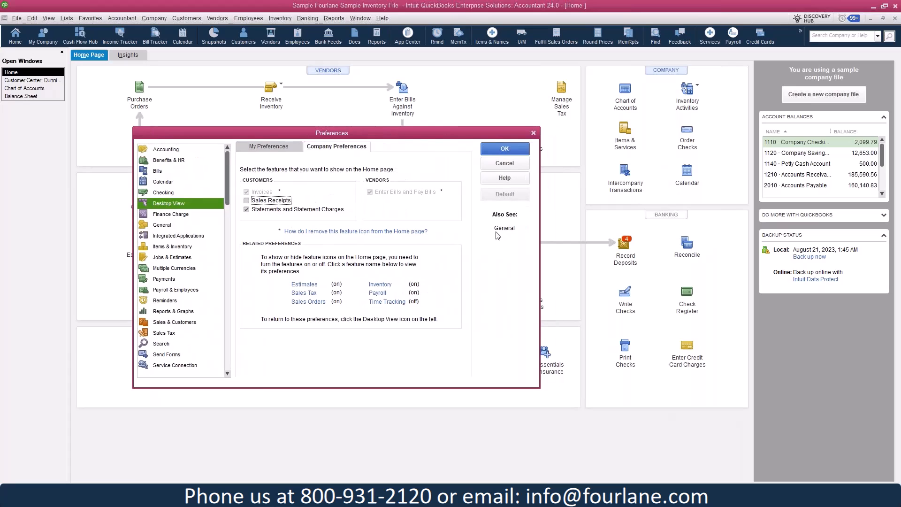
{"action": "left_click", "coordinate": [491, 147]}
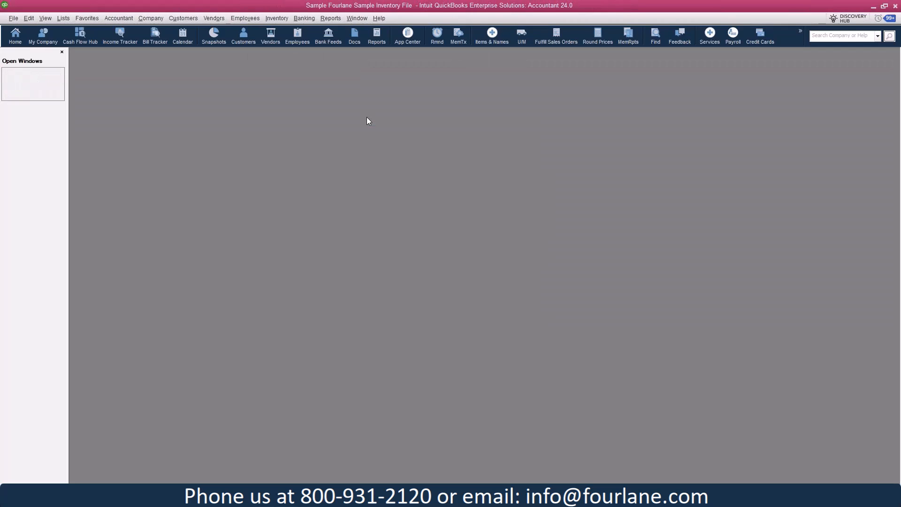
{"action": "left_click", "coordinate": [15, 36]}
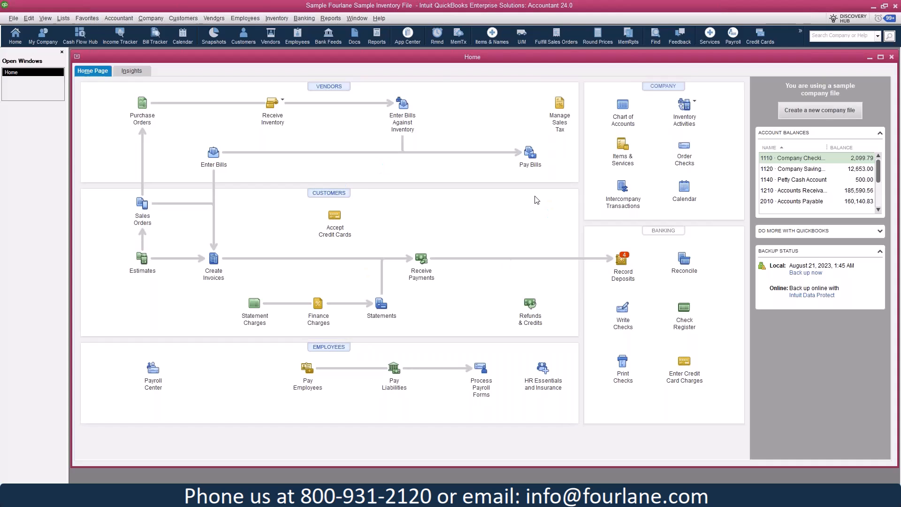
{"action": "left_click", "coordinate": [881, 58]}
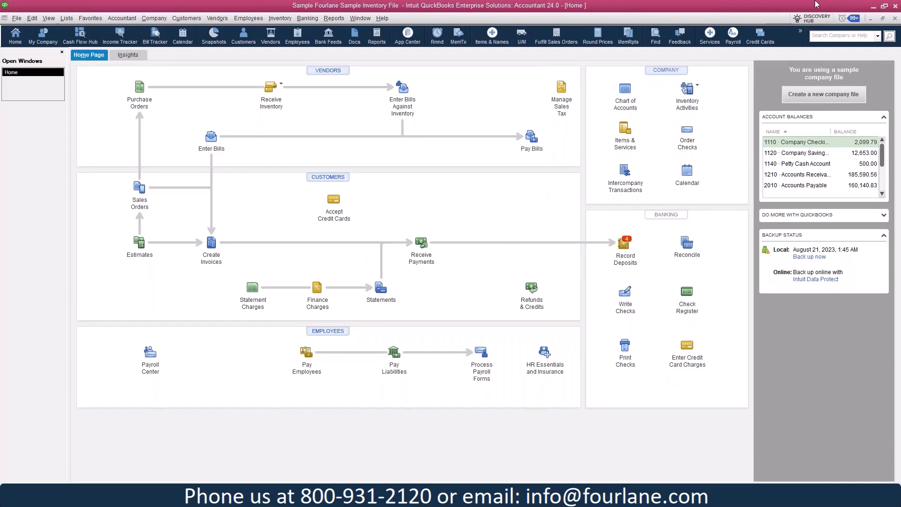
- Review the Estimates settings linked from the company desktop view preferences, and return to the desktop view preferences
{"action": "left_click", "coordinate": [32, 18]}
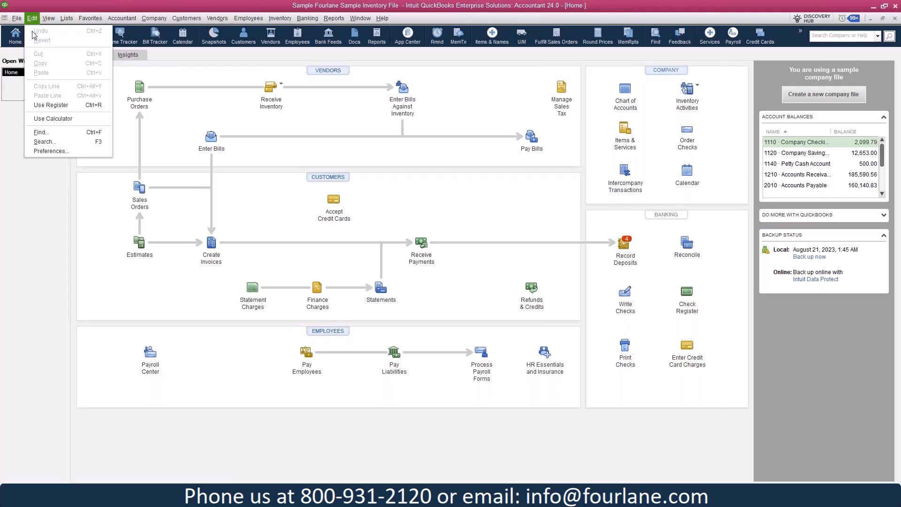
{"action": "left_click", "coordinate": [53, 151]}
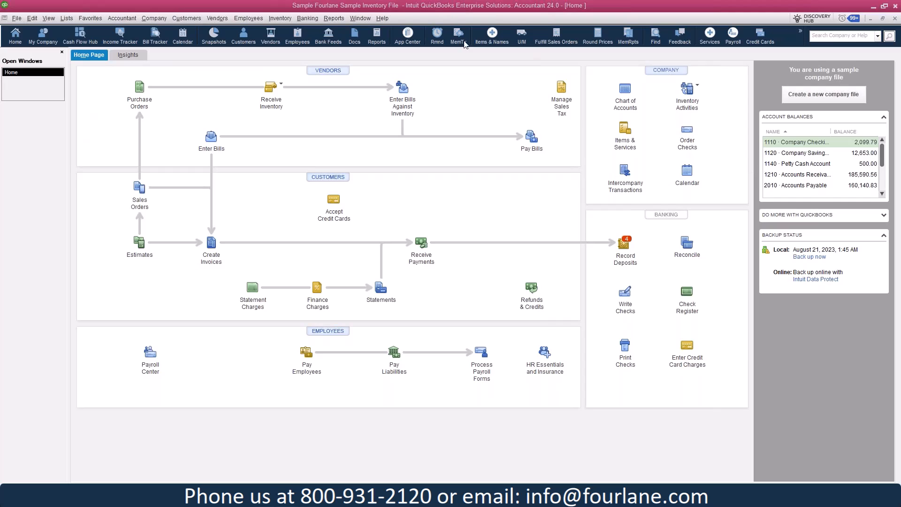
{"action": "left_click_drag", "start_coordinate": [757, 62], "coordinate": [310, 57]}
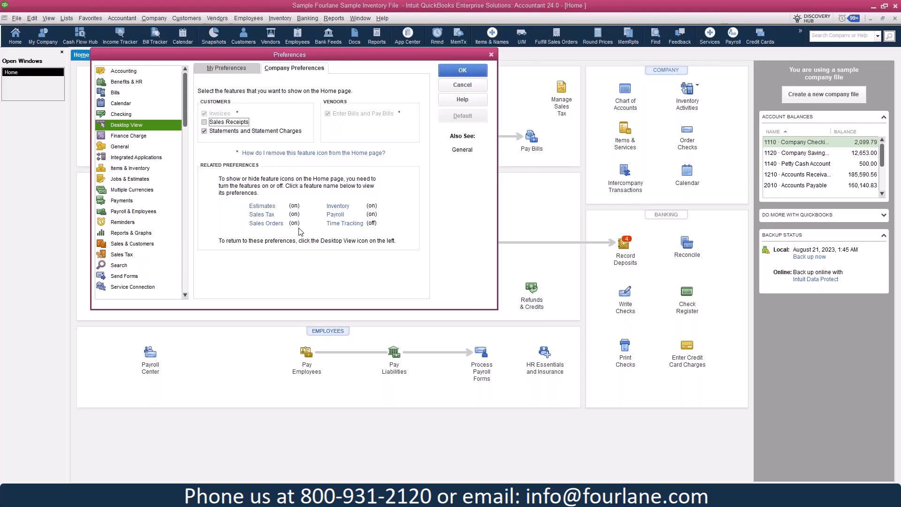
{"action": "left_click", "coordinate": [262, 206]}
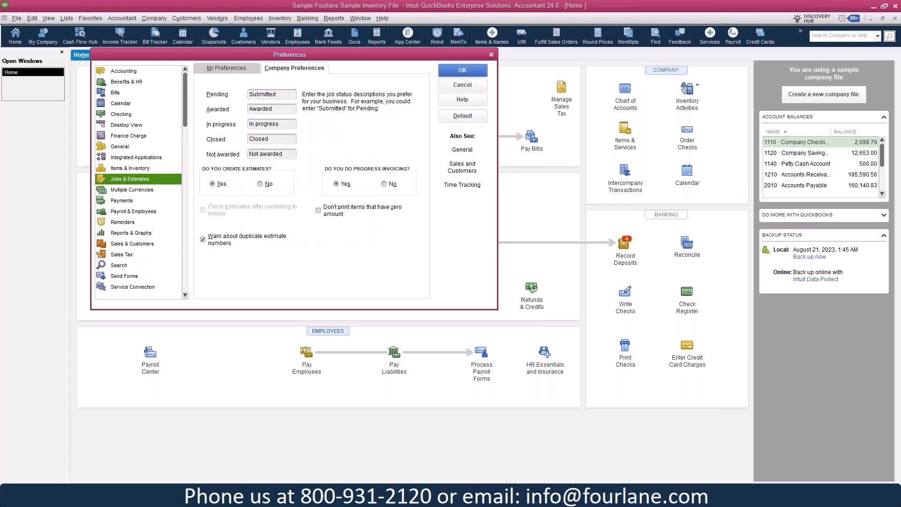
{"action": "left_click", "coordinate": [121, 125]}
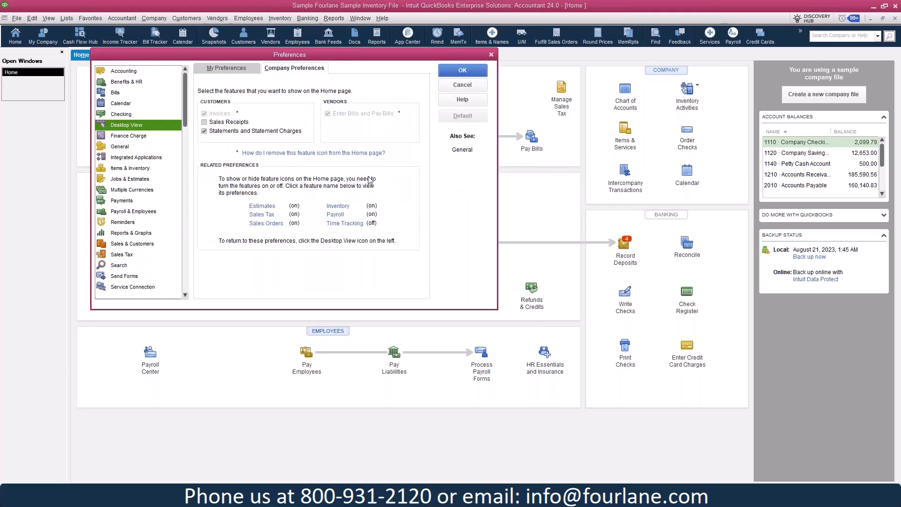
- Set the minimum finance charge to 25.00 and the finance charge account to 8100 Interest Income in the company finance charge preferences
{"action": "left_click", "coordinate": [142, 137]}
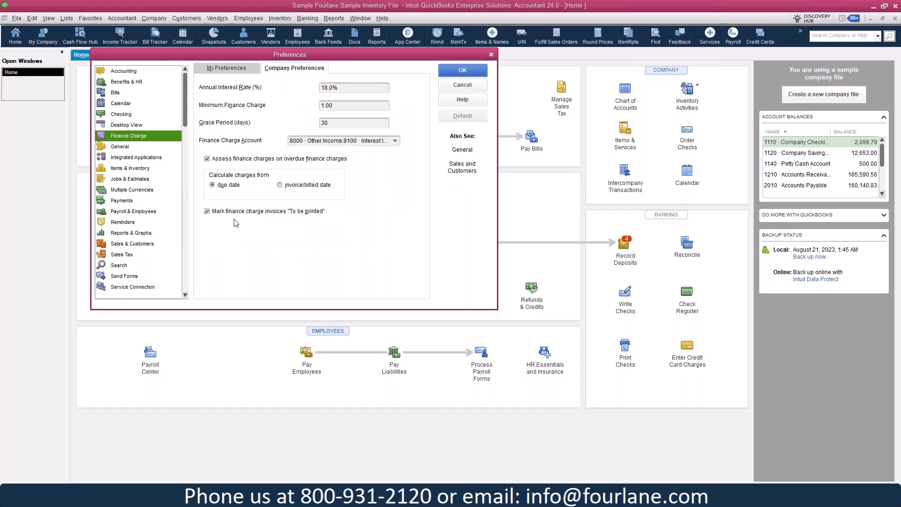
{"action": "left_click", "coordinate": [349, 87]}
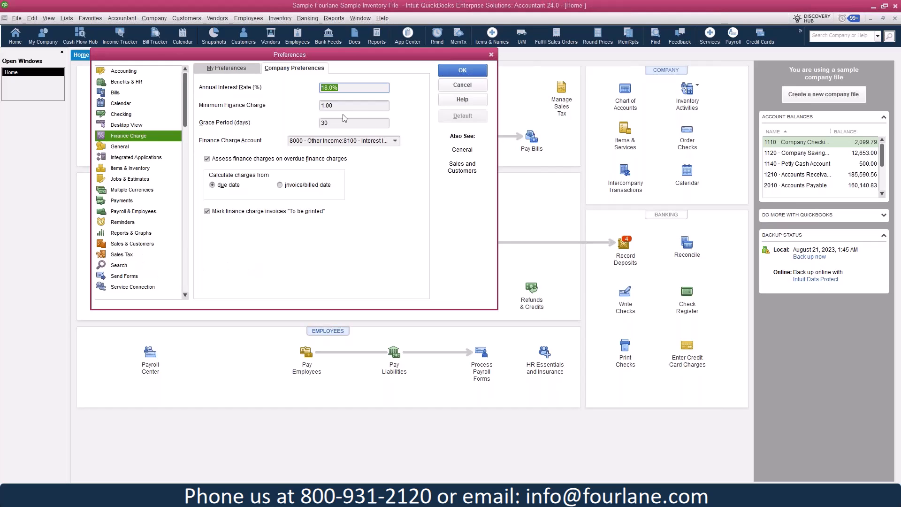
{"action": "left_click", "coordinate": [347, 103]}
{"action": "type", "text": "25.00"}
{"action": "key", "text": "Tab"}
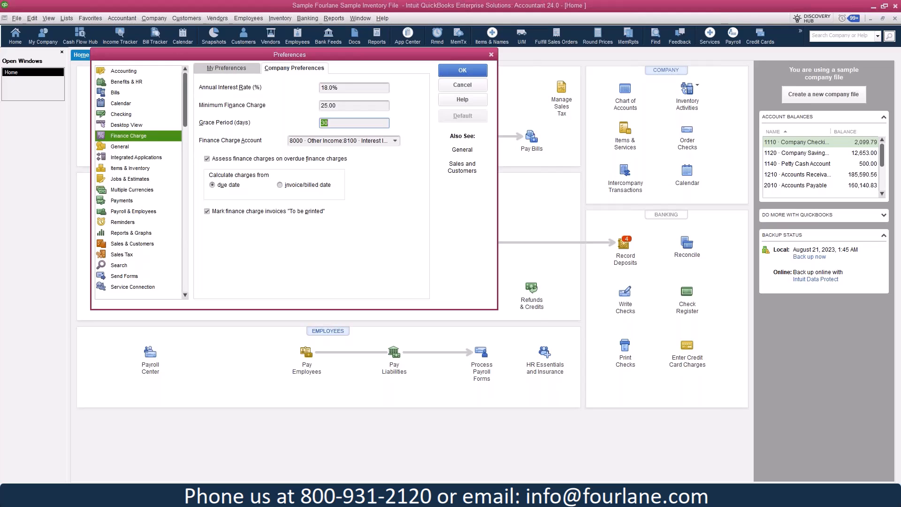
{"action": "left_click", "coordinate": [396, 142]}
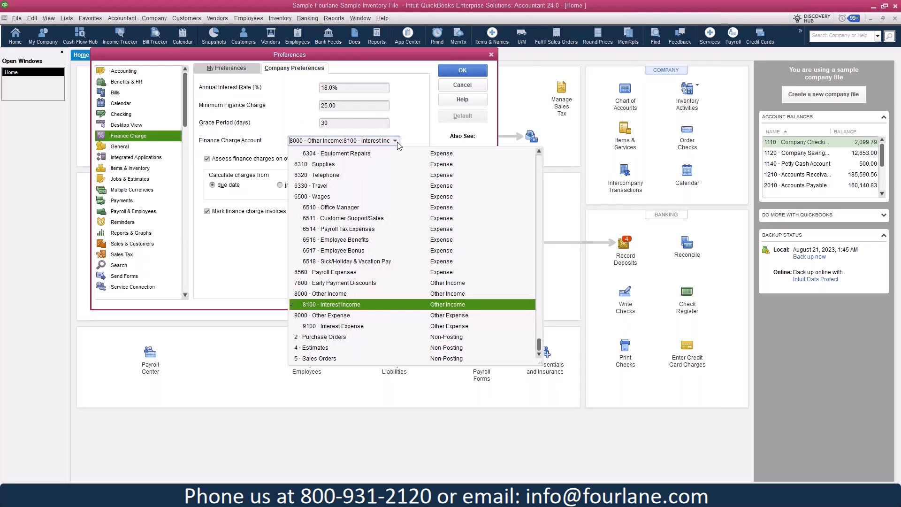
{"action": "left_click", "coordinate": [387, 305]}
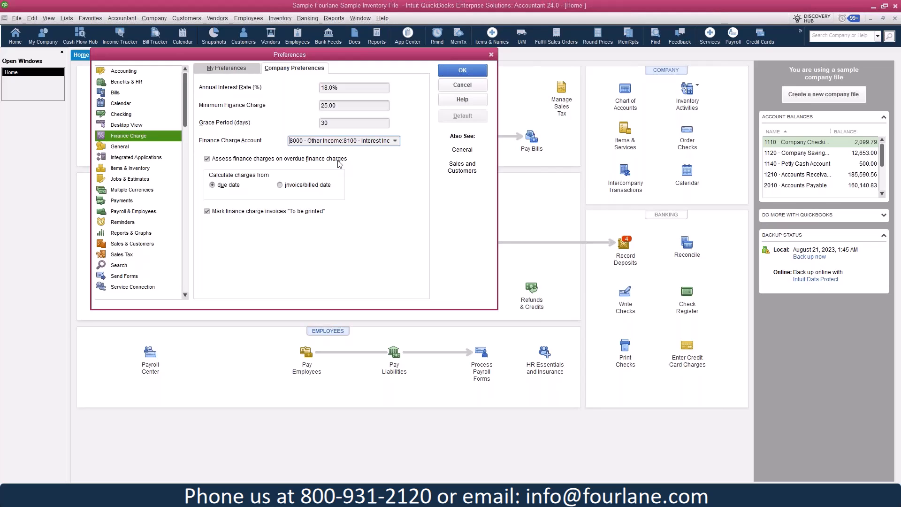
- Turn off Assess finance charges on overdue finance charges, and try the invoice/billed date basis before returning to due date
{"action": "left_click", "coordinate": [209, 158]}
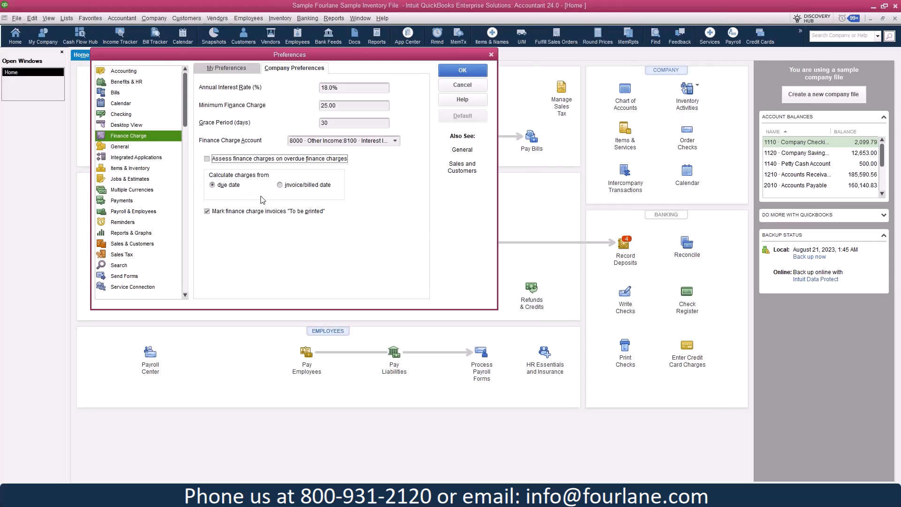
{"action": "left_click", "coordinate": [295, 185]}
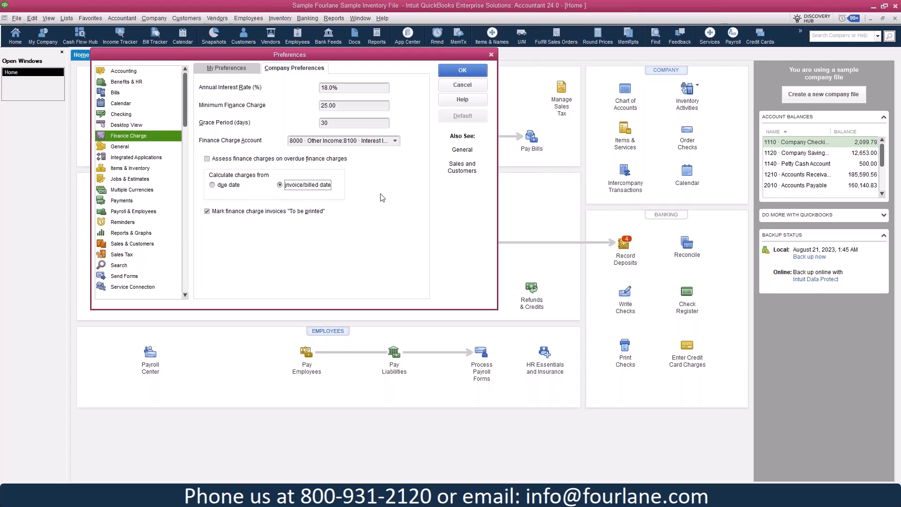
{"action": "left_click", "coordinate": [212, 185]}
- Try Never update name information when saving transactions in the company general preferences, and close the preferences without saving
{"action": "left_click", "coordinate": [143, 146]}
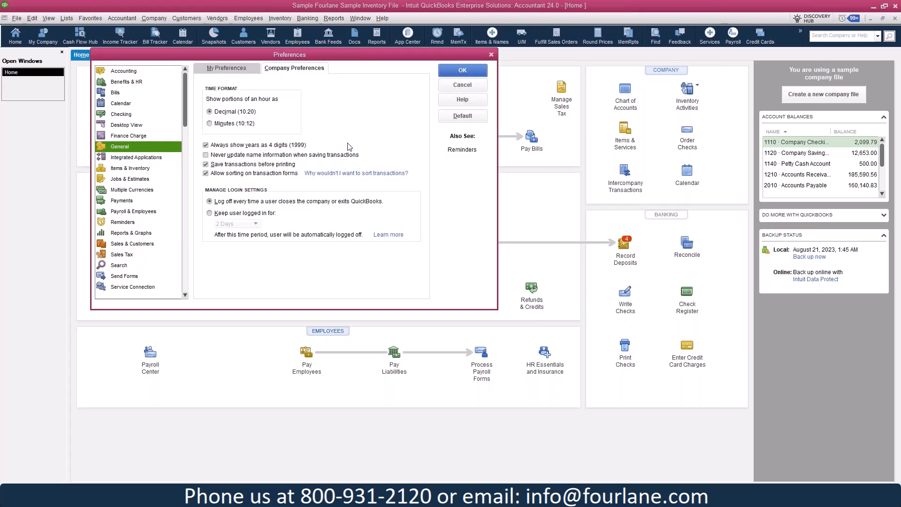
{"action": "left_click", "coordinate": [209, 156]}
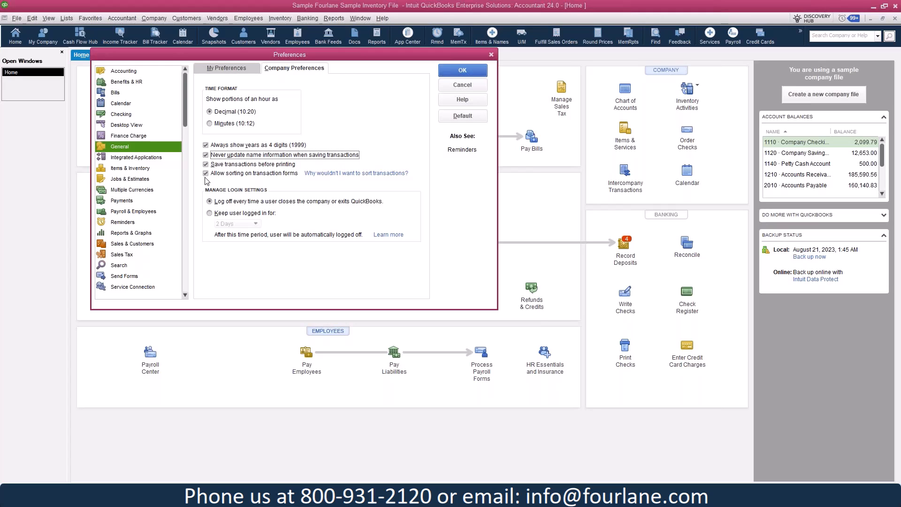
{"action": "left_click", "coordinate": [479, 85]}
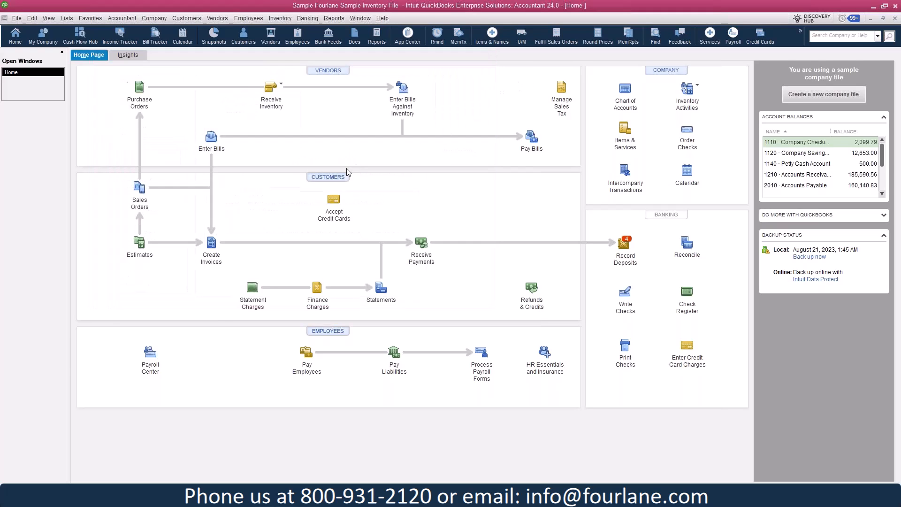
- Open the Create Invoices form and browse the earlier invoices to the one for Dunning's Pool Depot, Inc.:Angel City Store #112
{"action": "left_click", "coordinate": [211, 242]}
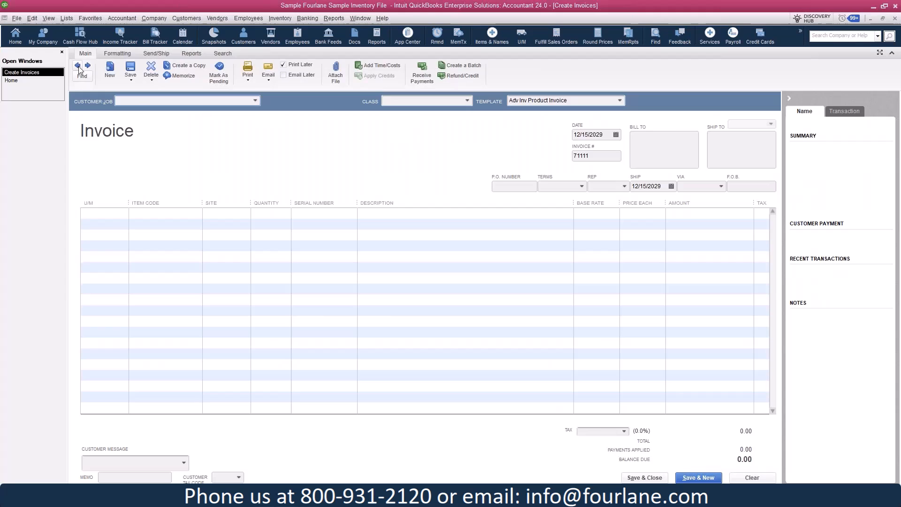
{"action": "left_click", "coordinate": [77, 66]}
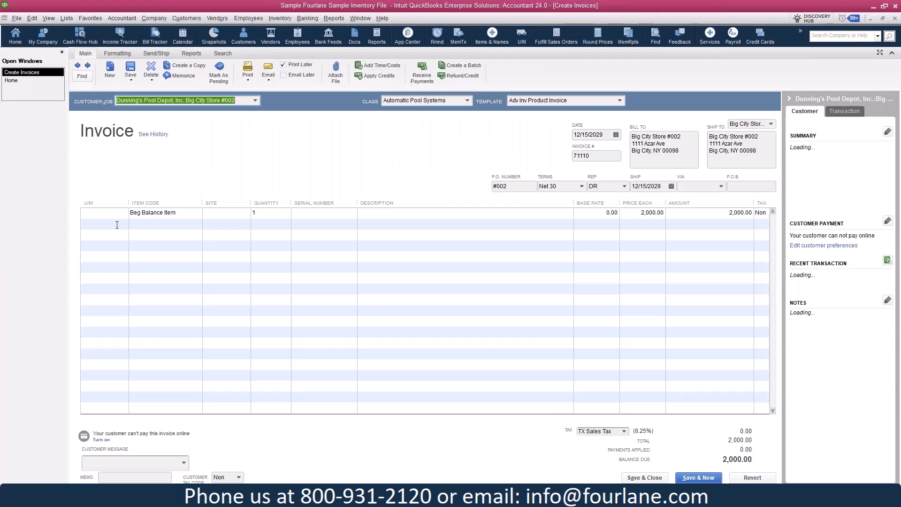
{"action": "left_click", "coordinate": [78, 66]}
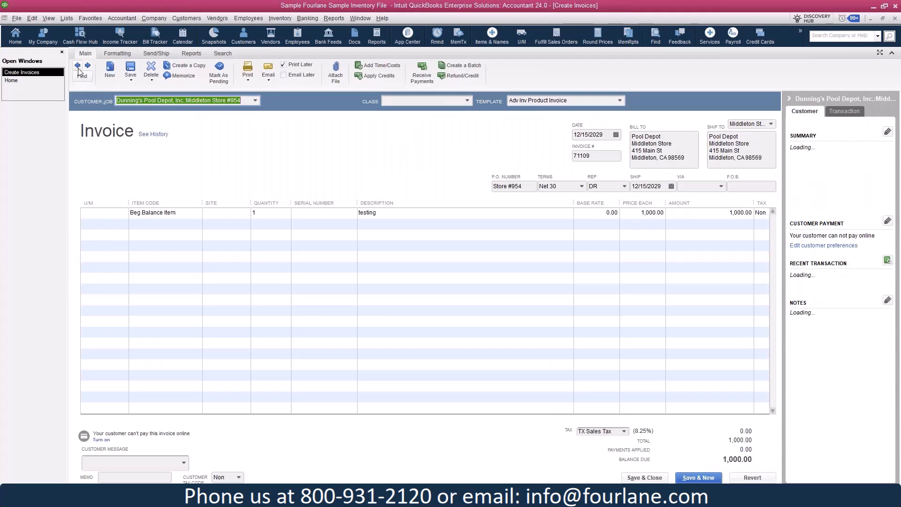
{"action": "left_click", "coordinate": [77, 66]}
{"action": "left_click", "coordinate": [77, 66]}
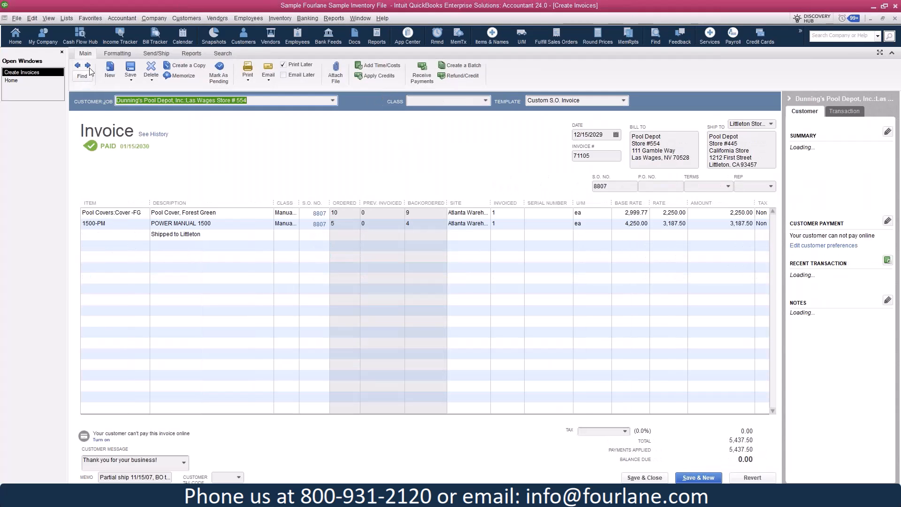
{"action": "left_click", "coordinate": [88, 66]}
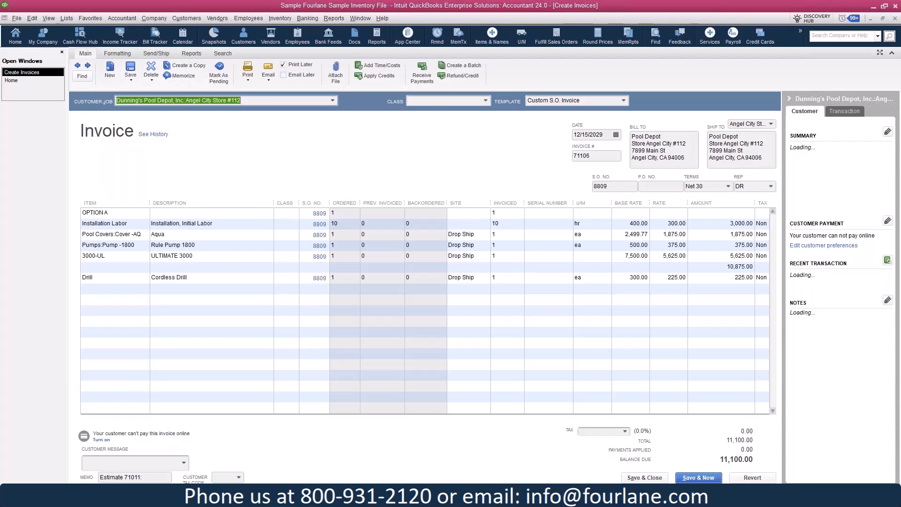
- Sort the invoice's line items by description, and return to the Home page
{"action": "left_click", "coordinate": [199, 204]}
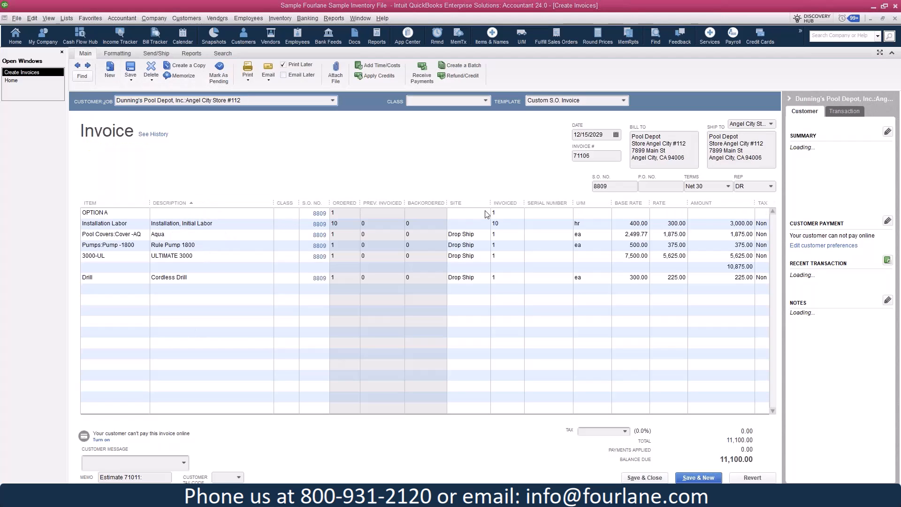
{"action": "left_click", "coordinate": [32, 18]}
{"action": "left_click", "coordinate": [11, 80]}
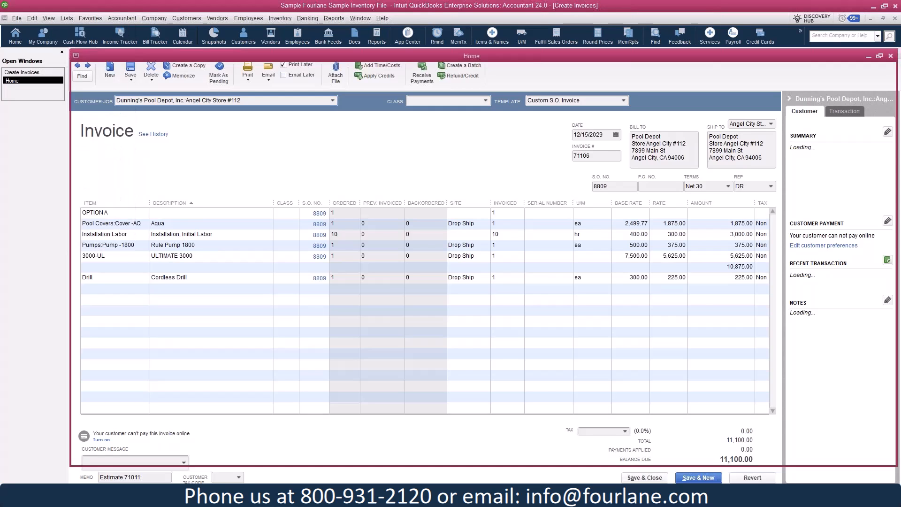
- Open the company general preferences
{"action": "left_click", "coordinate": [32, 18]}
{"action": "left_click", "coordinate": [45, 151]}
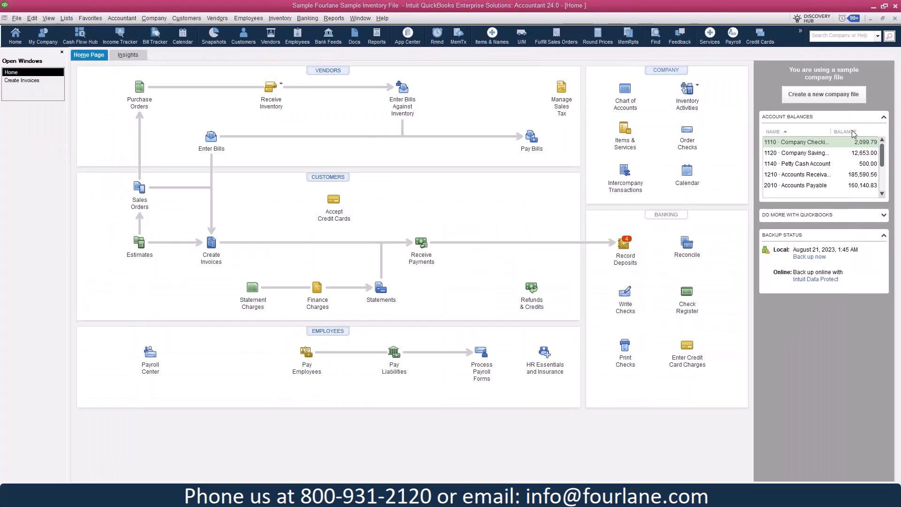
{"action": "left_click_drag", "start_coordinate": [428, 101], "coordinate": [276, 104]}
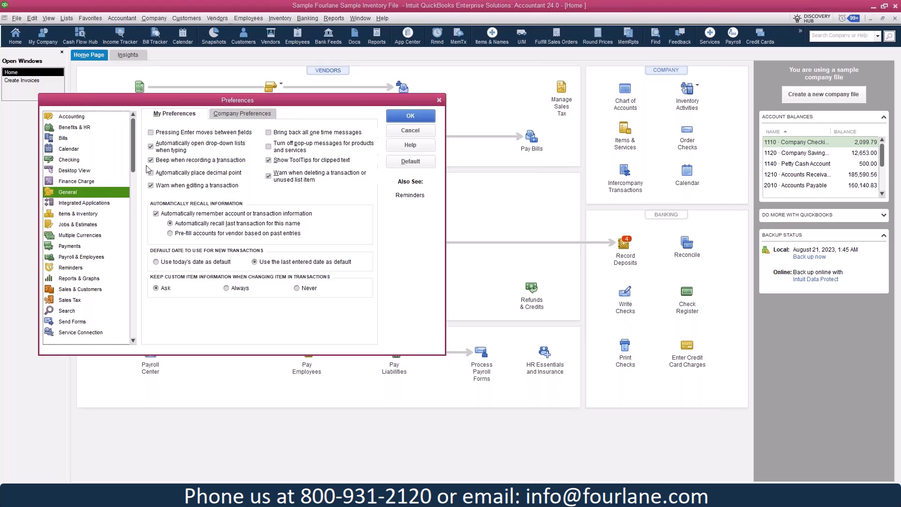
{"action": "left_click", "coordinate": [230, 114]}
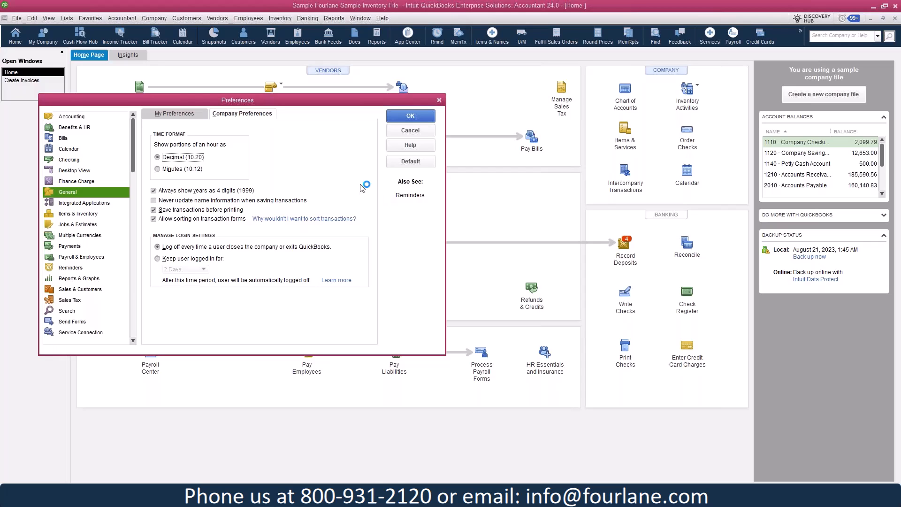
- Try the Keep user logged in for setting, view its duration options, and return to logging off whenever a user closes the company
{"action": "left_click", "coordinate": [195, 259]}
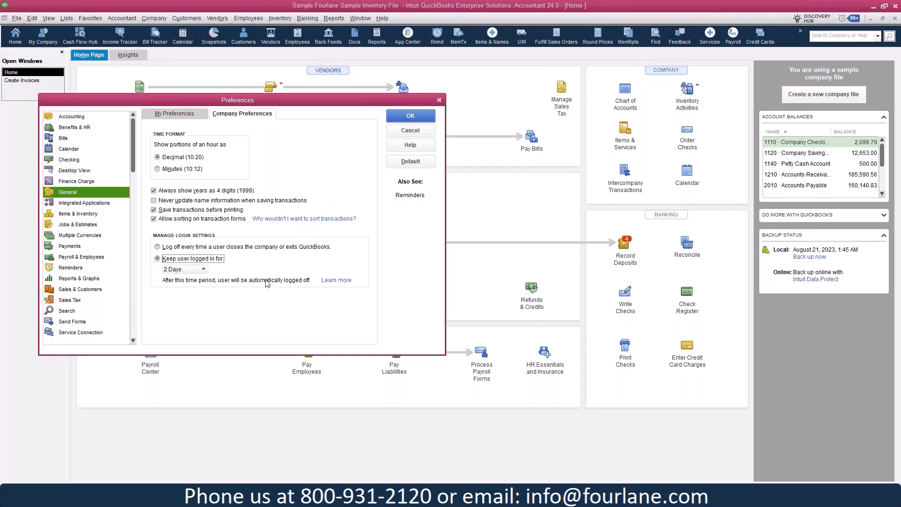
{"action": "left_click", "coordinate": [204, 270]}
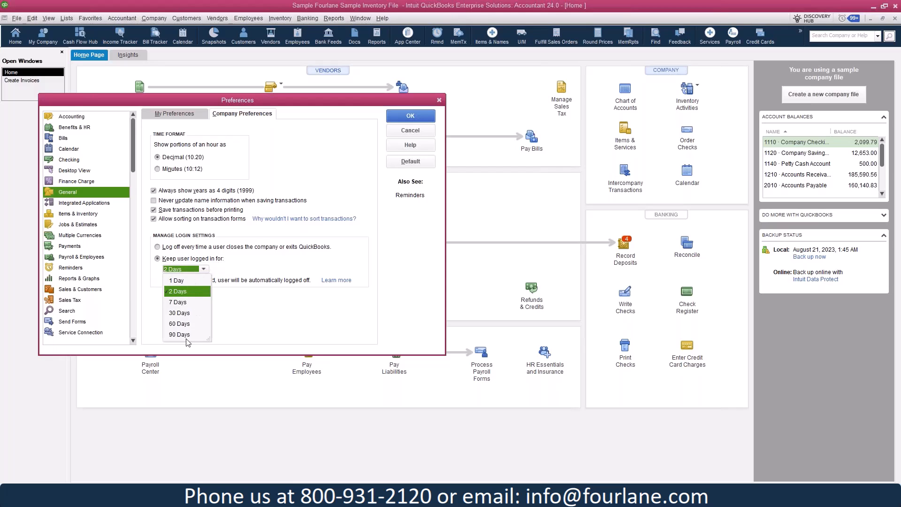
{"action": "left_click", "coordinate": [162, 248]}
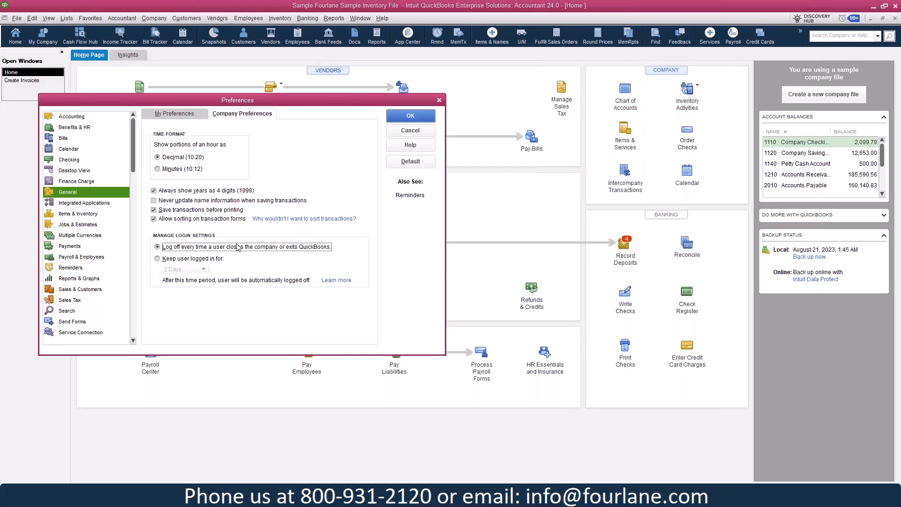
- Review the company preferences for integrated applications and for items and inventory, and close the preferences without saving
{"action": "left_click", "coordinate": [92, 203]}
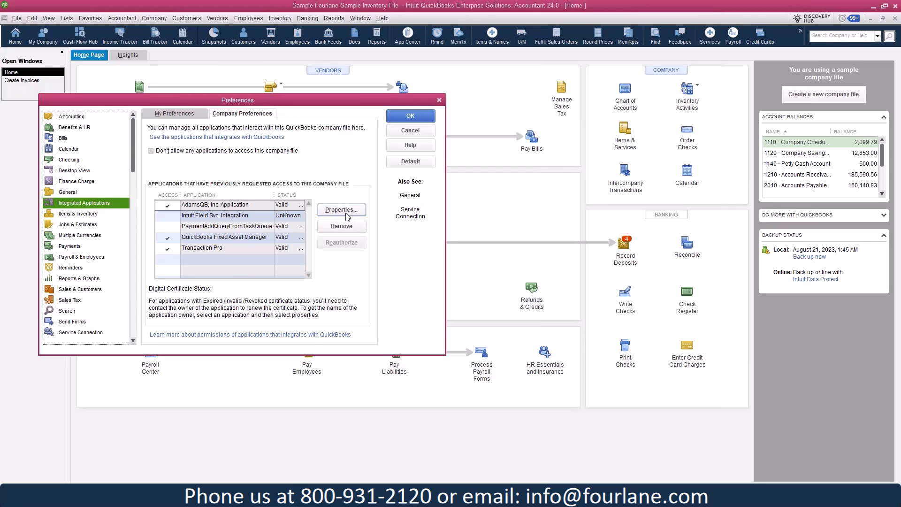
{"action": "left_click", "coordinate": [246, 216]}
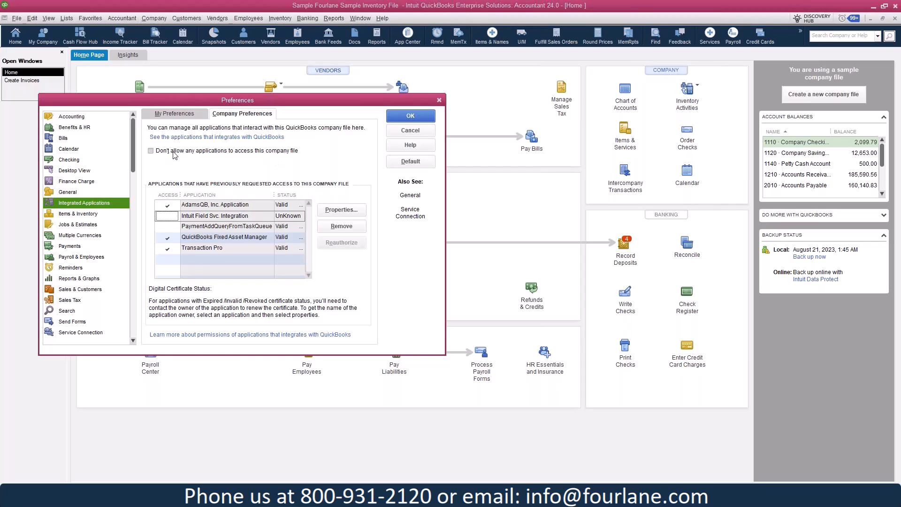
{"action": "left_click", "coordinate": [71, 216]}
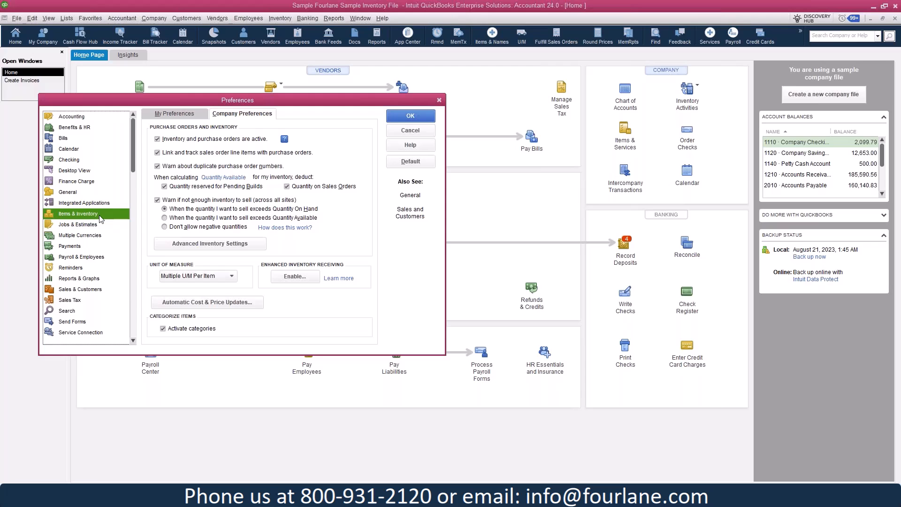
{"action": "left_click_drag", "start_coordinate": [336, 107], "coordinate": [568, 104]}
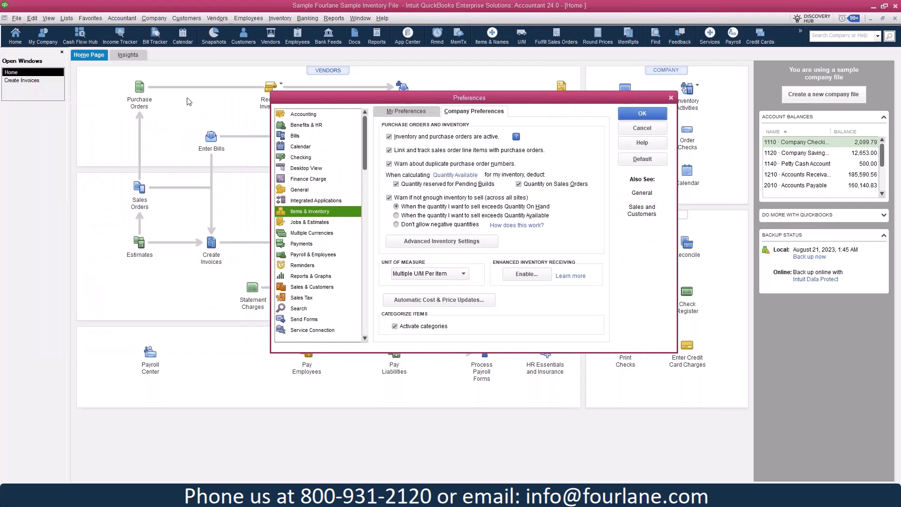
{"action": "left_click", "coordinate": [641, 129]}
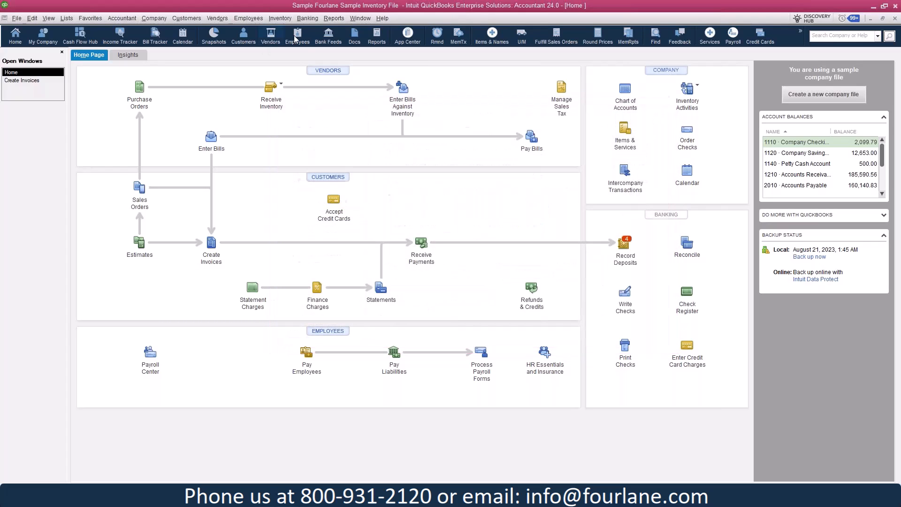
- Open the Sales Orders Linked to Purchase Orders report and look through its sales order and linked purchase order columns
{"action": "left_click", "coordinate": [333, 18]}
{"action": "mouse_move", "coordinate": [362, 150]}
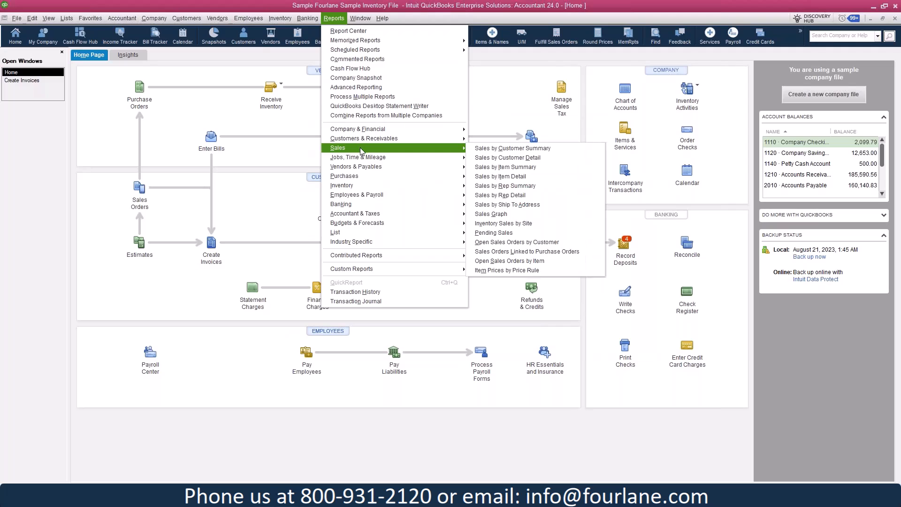
{"action": "left_click", "coordinate": [511, 252]}
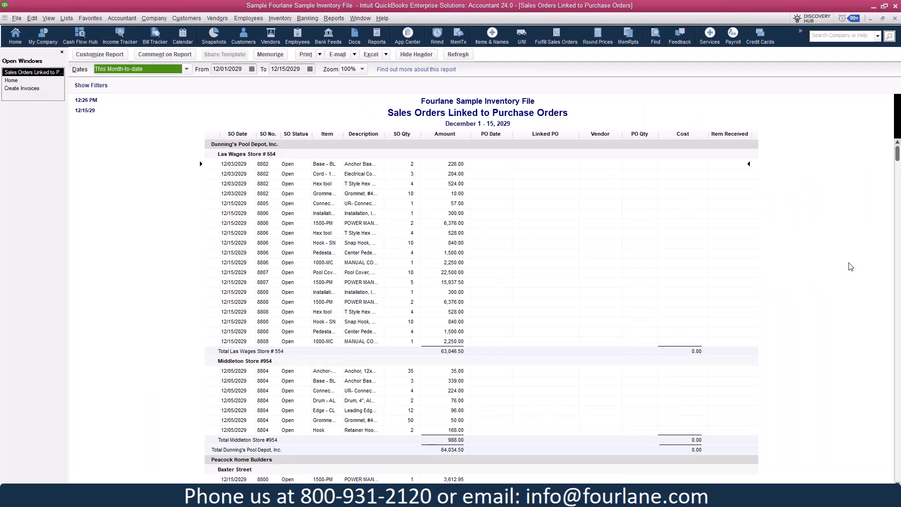
{"action": "scroll", "coordinate": [488, 178], "scroll_direction": "down", "scroll_amount": 7}
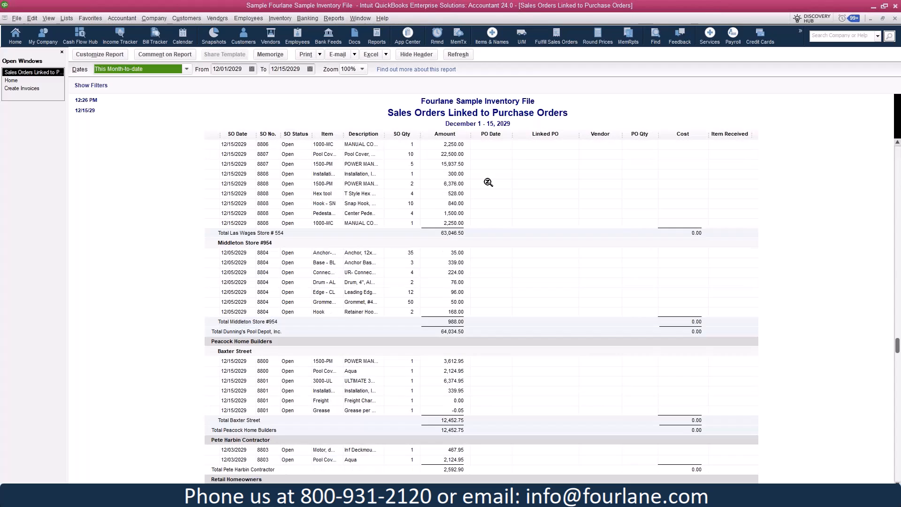
{"action": "scroll", "coordinate": [488, 182], "scroll_direction": "up", "scroll_amount": 7}
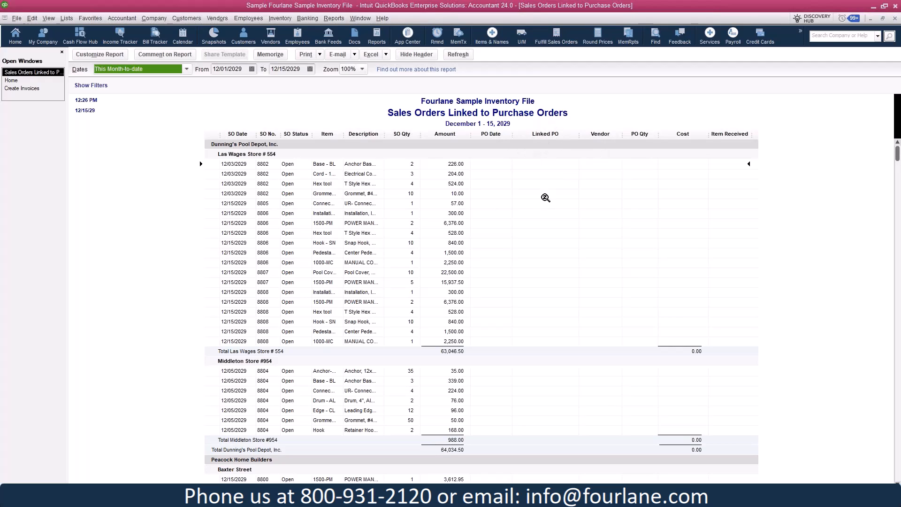
- Return to the Home page, reopen the company items and inventory preferences, and view the unit of measure options
{"action": "left_click", "coordinate": [31, 81]}
{"action": "left_click", "coordinate": [32, 17]}
{"action": "left_click", "coordinate": [47, 151]}
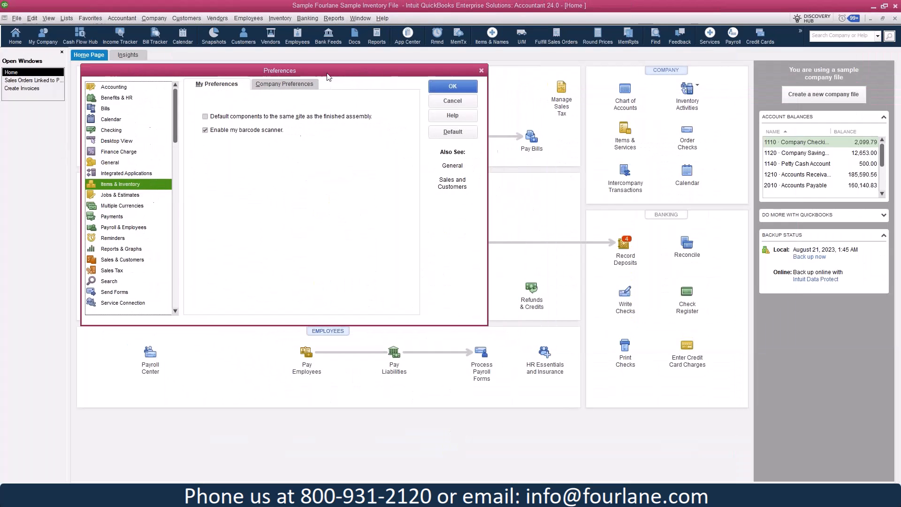
{"action": "left_click", "coordinate": [265, 86]}
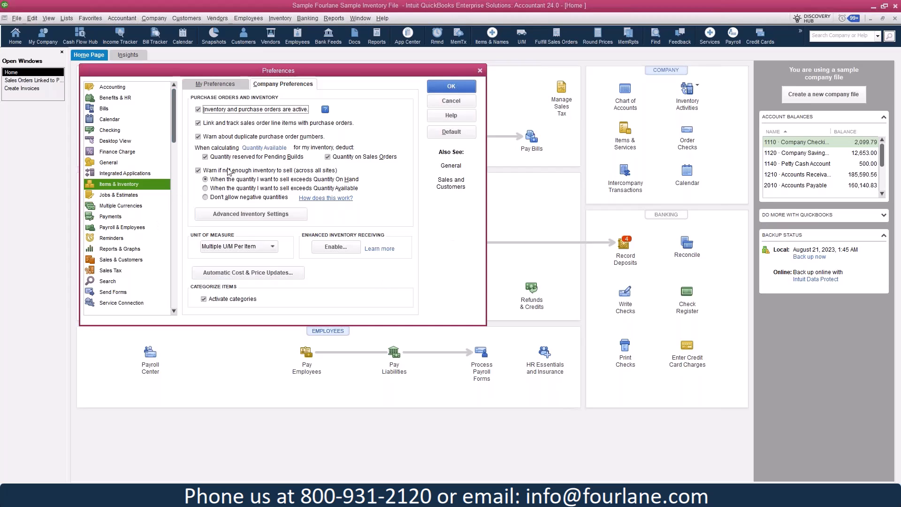
{"action": "left_click", "coordinate": [272, 247]}
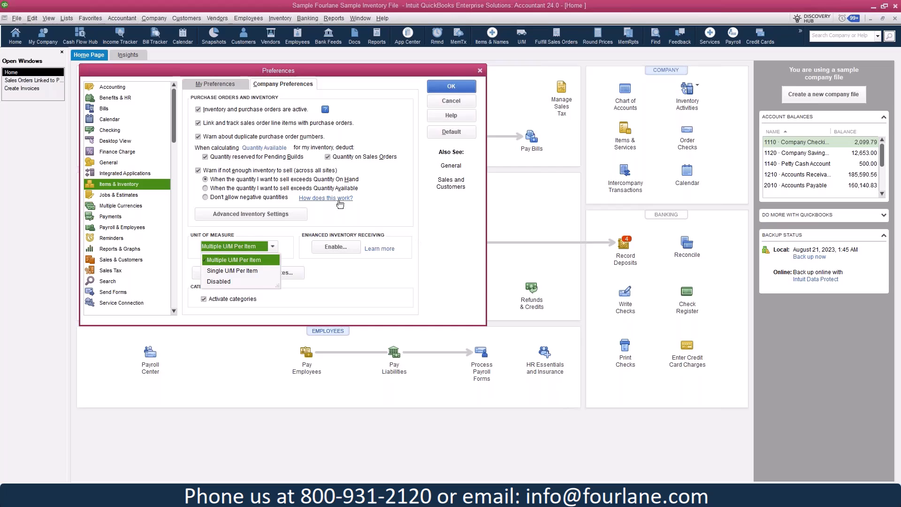
{"action": "left_click", "coordinate": [397, 211]}
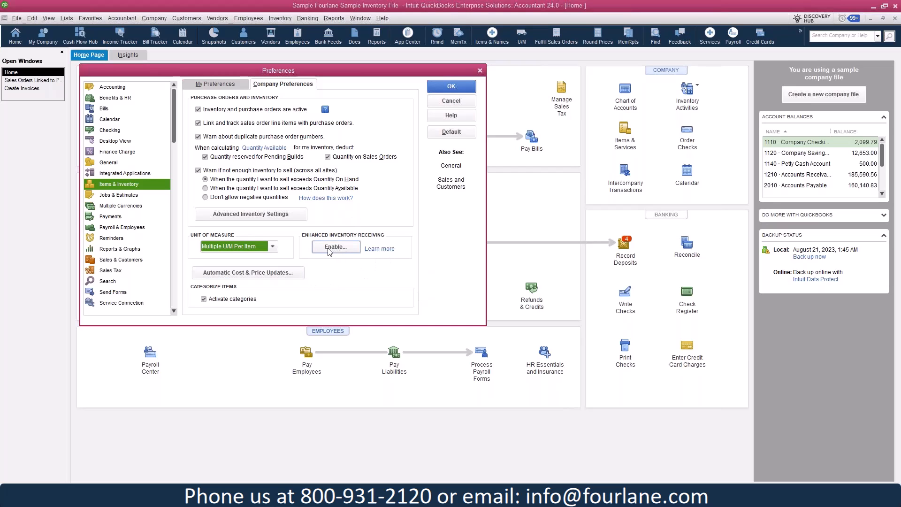
- Examine the markup and item cost options in Automatic Cost & Price Updates, try using auto-updated BOM cost as assembly cost, and cancel
{"action": "left_click", "coordinate": [289, 275]}
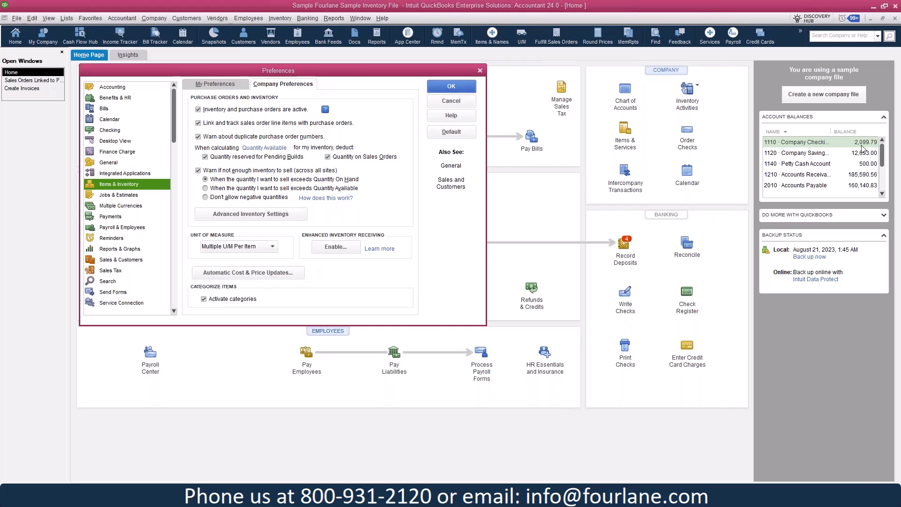
{"action": "left_click_drag", "start_coordinate": [218, 55], "coordinate": [171, 63]}
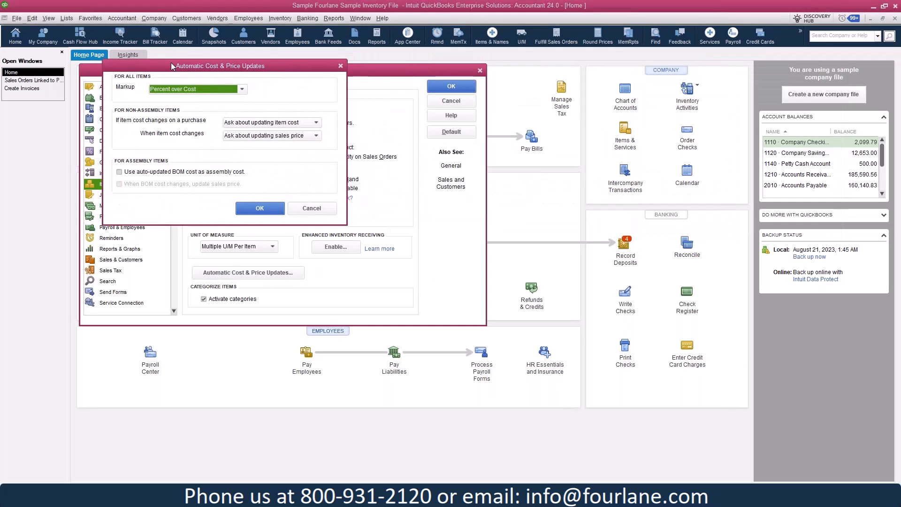
{"action": "left_click", "coordinate": [242, 90]}
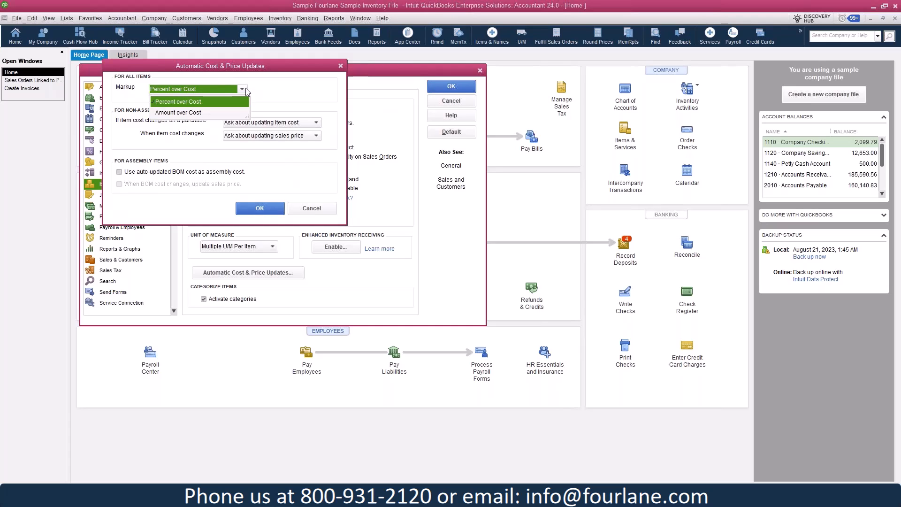
{"action": "left_click", "coordinate": [310, 97]}
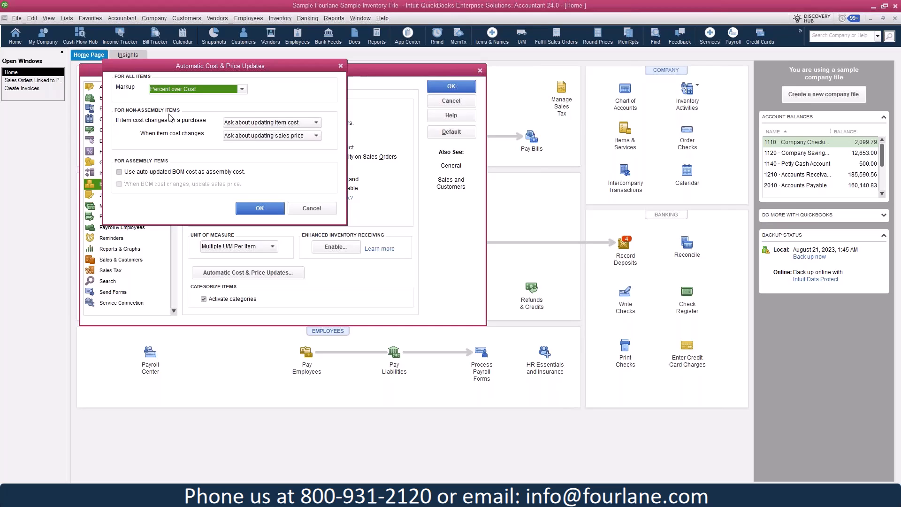
{"action": "left_click", "coordinate": [316, 123]}
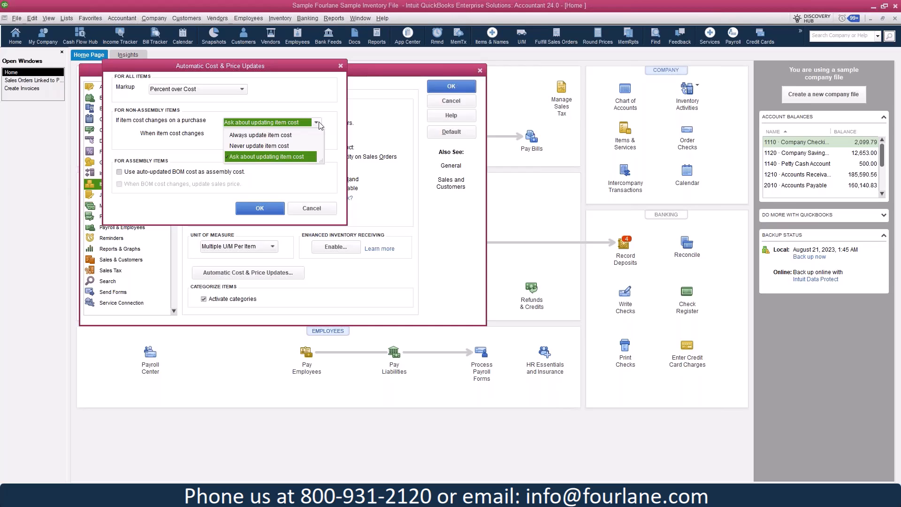
{"action": "left_click", "coordinate": [329, 100]}
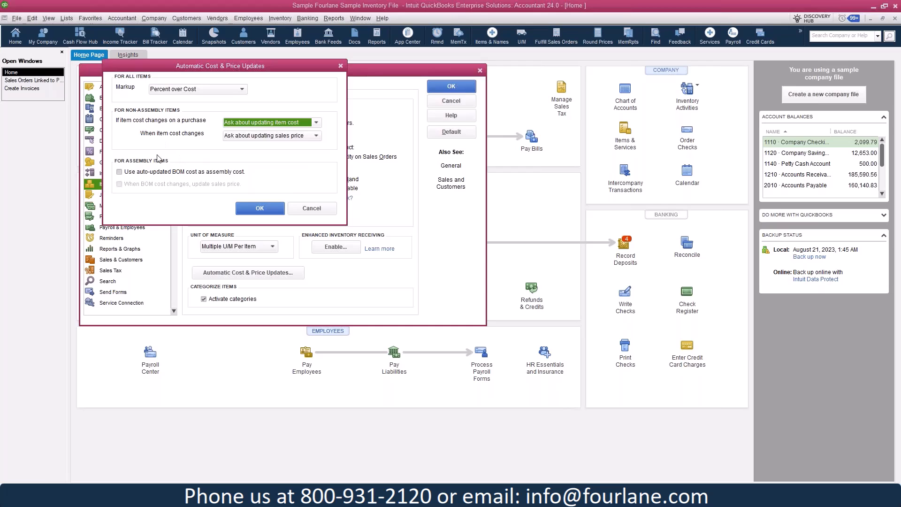
{"action": "left_click", "coordinate": [124, 171]}
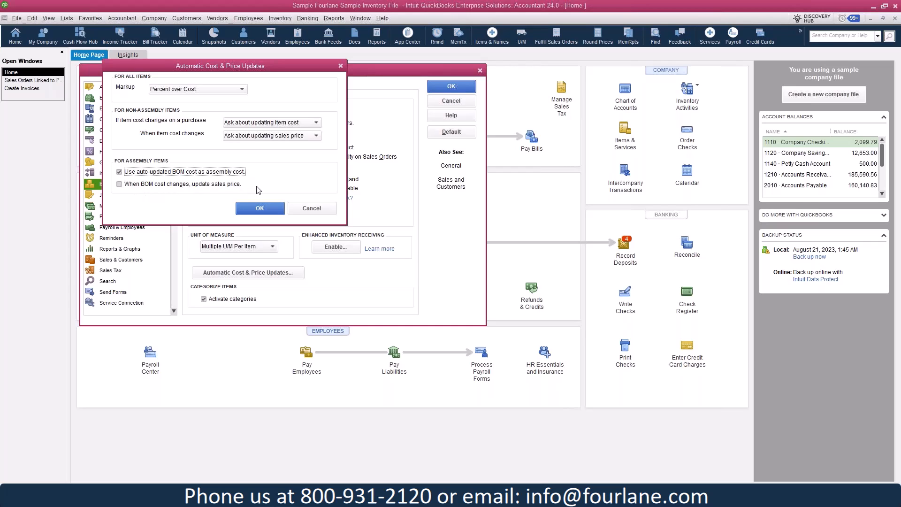
{"action": "left_click", "coordinate": [311, 208]}
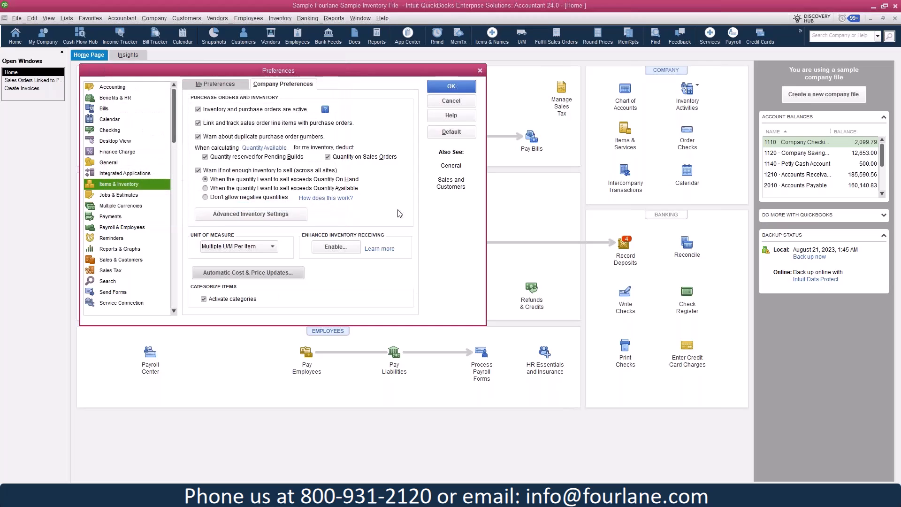
- Set the Awarded job status description to "won" in the company jobs and estimates preferences
{"action": "left_click", "coordinate": [114, 197]}
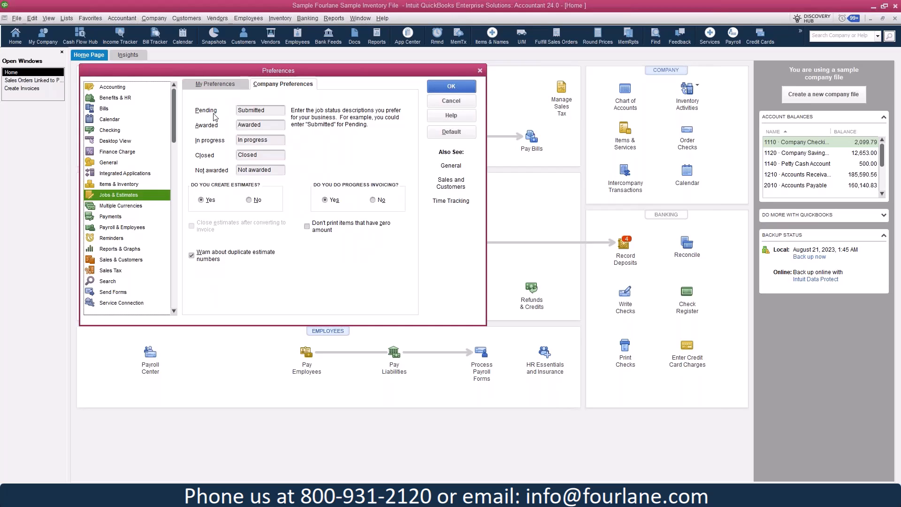
{"action": "double_click", "coordinate": [269, 124]}
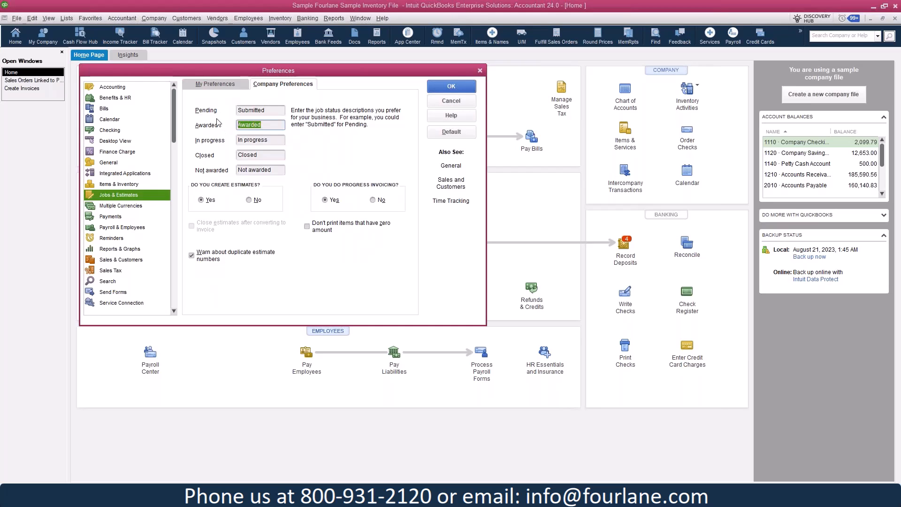
{"action": "type", "text": "won"}
{"action": "key", "text": "Tab"}
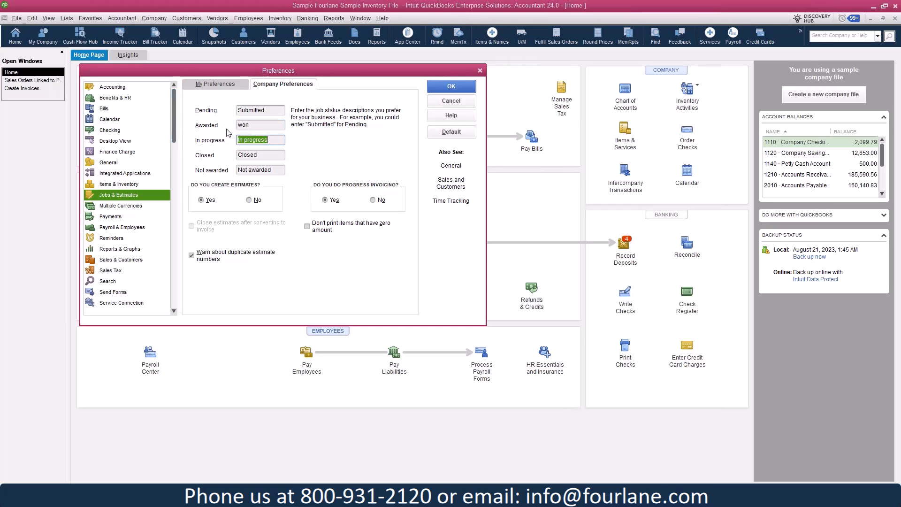
{"action": "left_click", "coordinate": [266, 125]}
- Review the company preferences for multiple currencies and for payments, including the Undeposited Funds default deposit option
{"action": "left_click", "coordinate": [115, 207]}
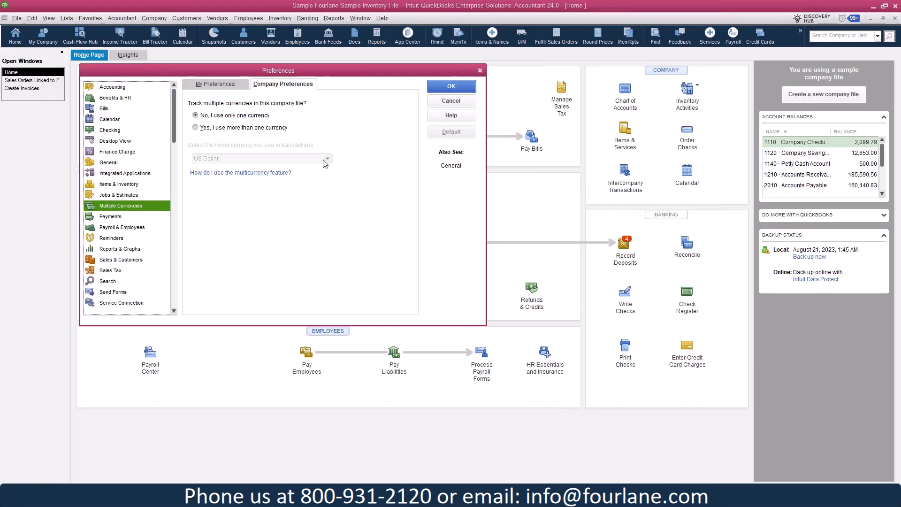
{"action": "left_click", "coordinate": [115, 216]}
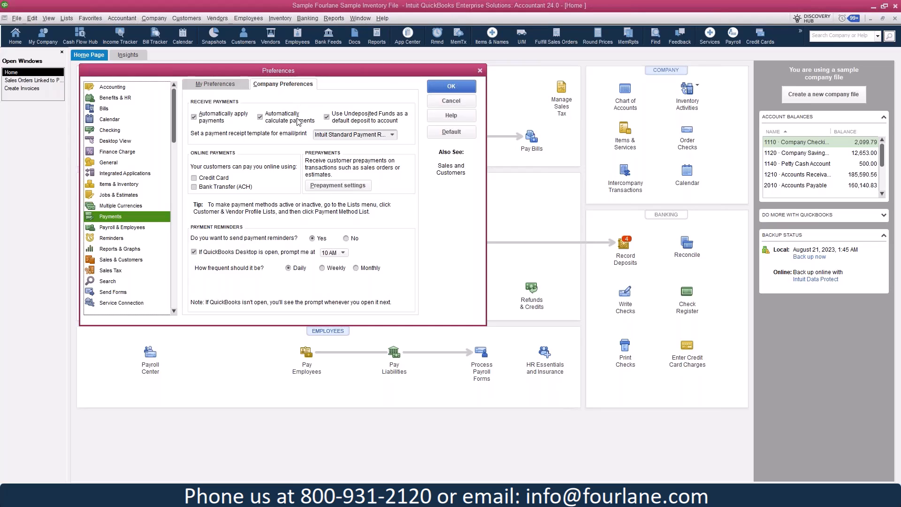
{"action": "left_click", "coordinate": [356, 117]}
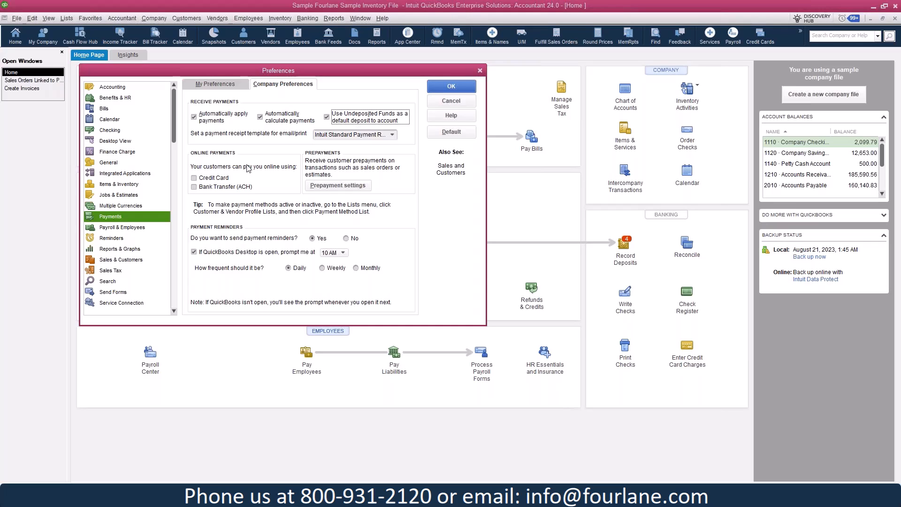
- Examine the payment receipt template choices and the customer prepayment settings in the company payments preferences, leaving both as they are
{"action": "left_click", "coordinate": [391, 135]}
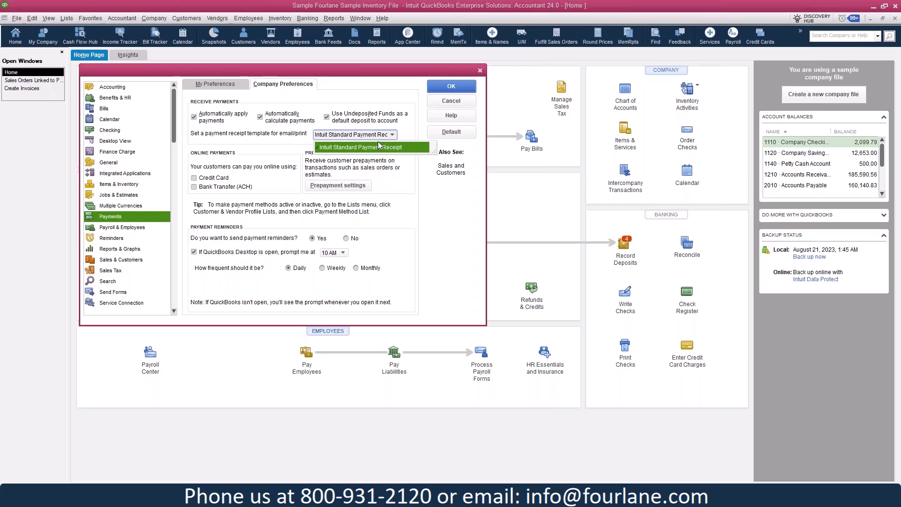
{"action": "left_click", "coordinate": [269, 168]}
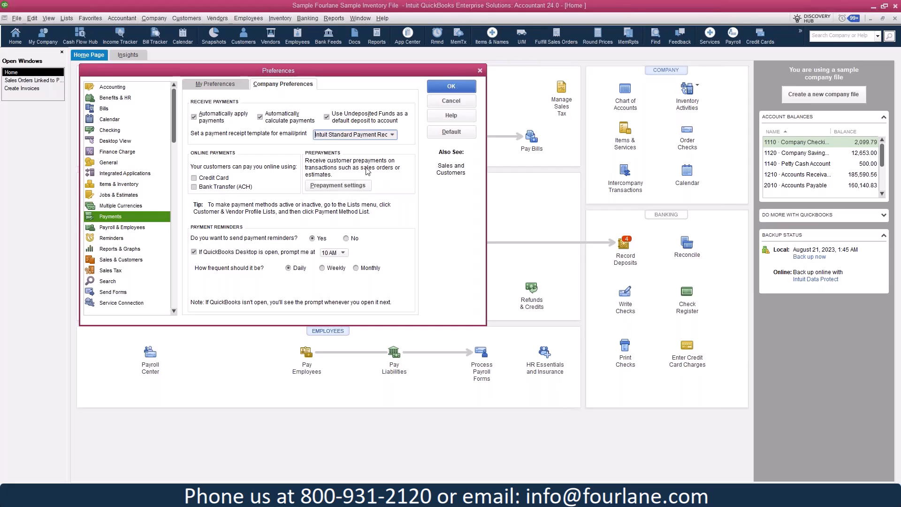
{"action": "left_click", "coordinate": [354, 188]}
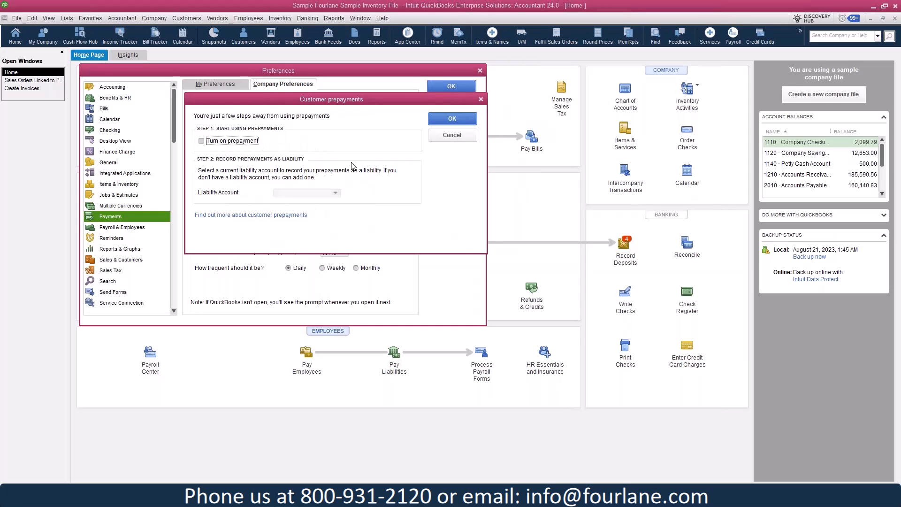
{"action": "left_click", "coordinate": [452, 135]}
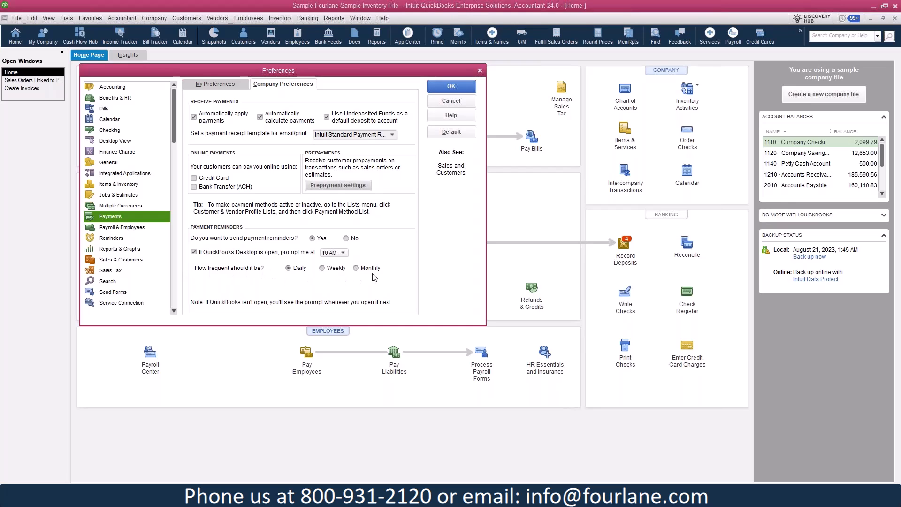
- Review the company preferences for payroll and employees and for reminders
{"action": "left_click", "coordinate": [132, 228]}
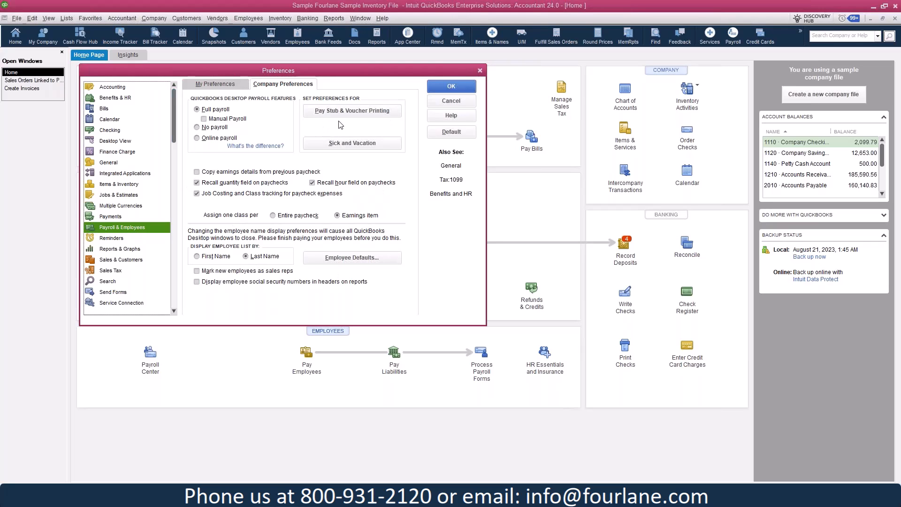
{"action": "left_click", "coordinate": [127, 240]}
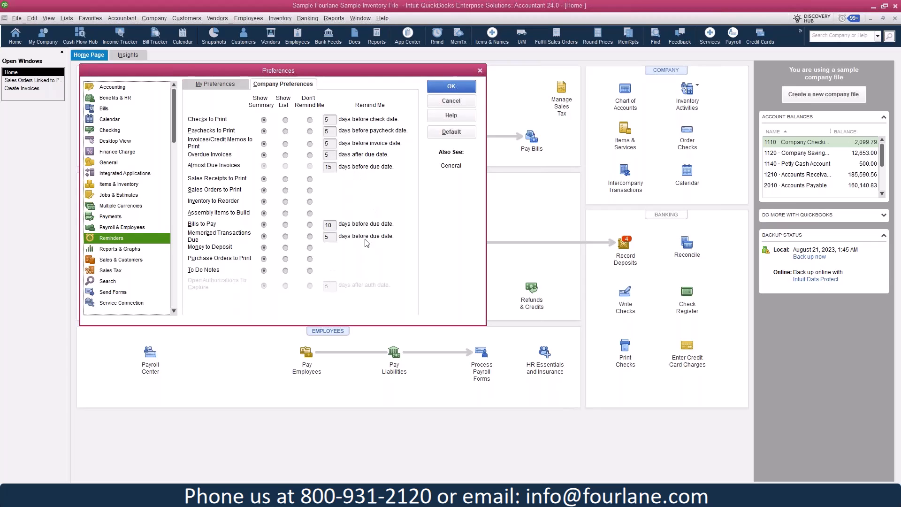
- Set reports to show items by name only in the company Reports & Graphs preferences, and view the Classify Cash account assignments
{"action": "left_click", "coordinate": [146, 253]}
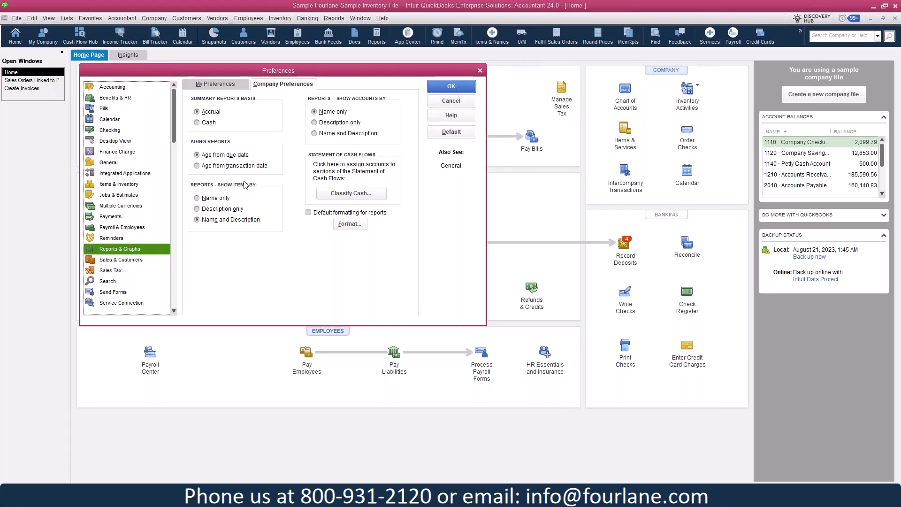
{"action": "left_click", "coordinate": [209, 199]}
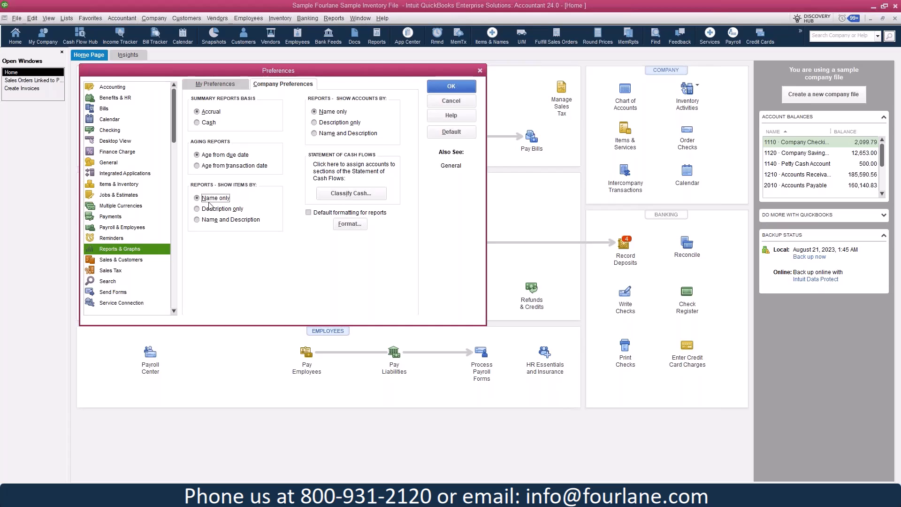
{"action": "left_click", "coordinate": [229, 211]}
{"action": "left_click", "coordinate": [232, 221]}
{"action": "left_click", "coordinate": [220, 200]}
{"action": "left_click", "coordinate": [351, 193]}
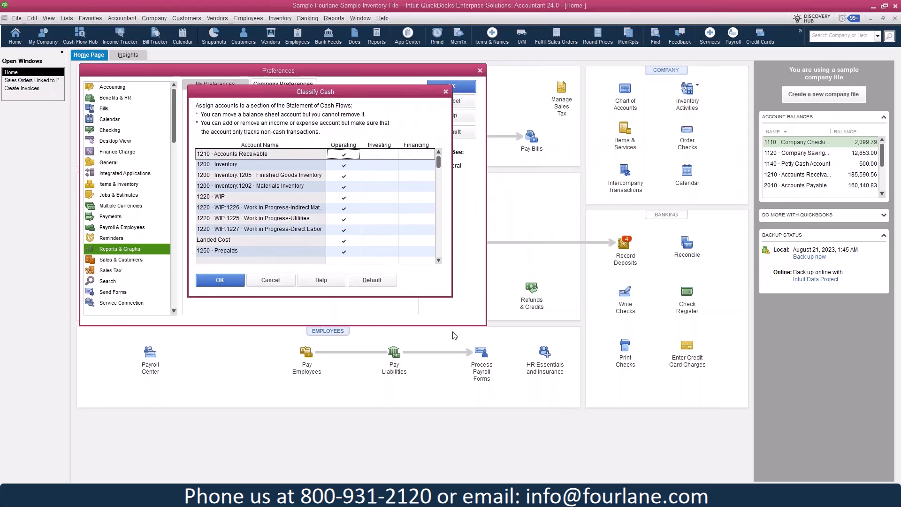
{"action": "left_click", "coordinate": [270, 281]}
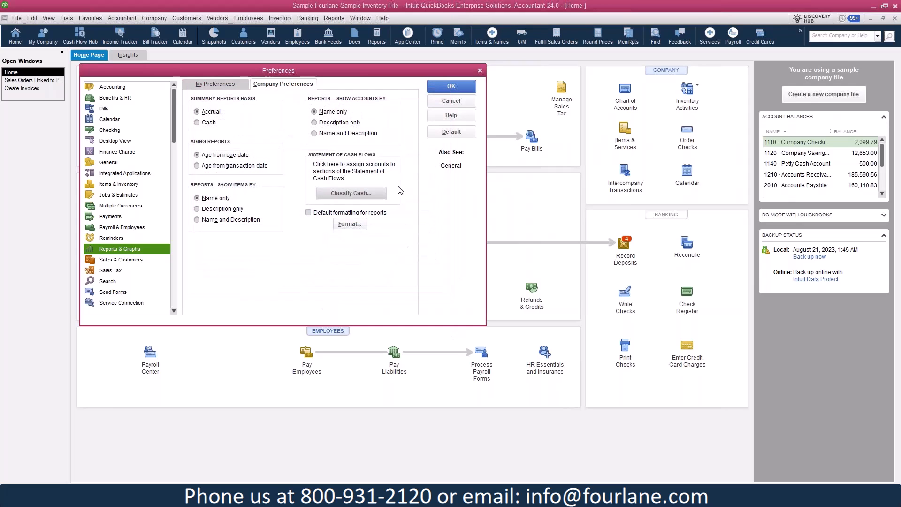
- Review the company preferences for sales and customers, sales tax, and 1099 forms
{"action": "left_click", "coordinate": [123, 261]}
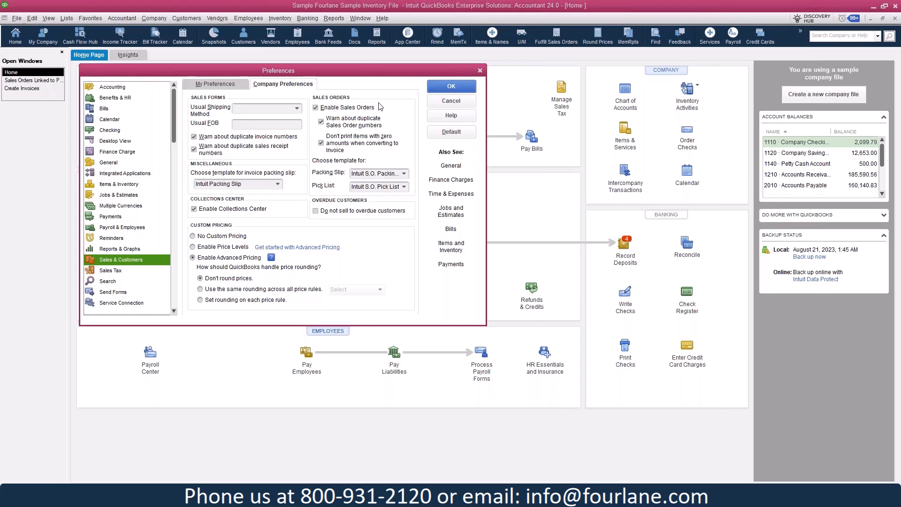
{"action": "left_click_drag", "start_coordinate": [358, 72], "coordinate": [472, 79]}
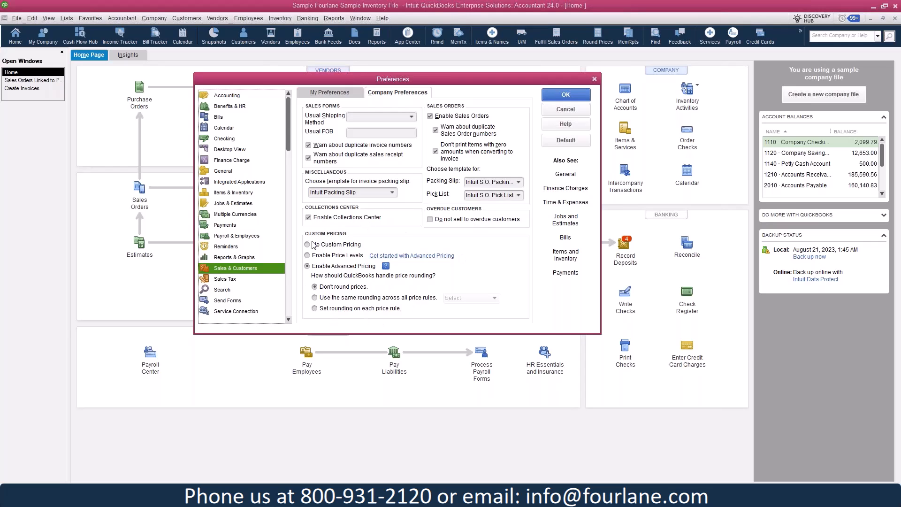
{"action": "left_click", "coordinate": [225, 280]}
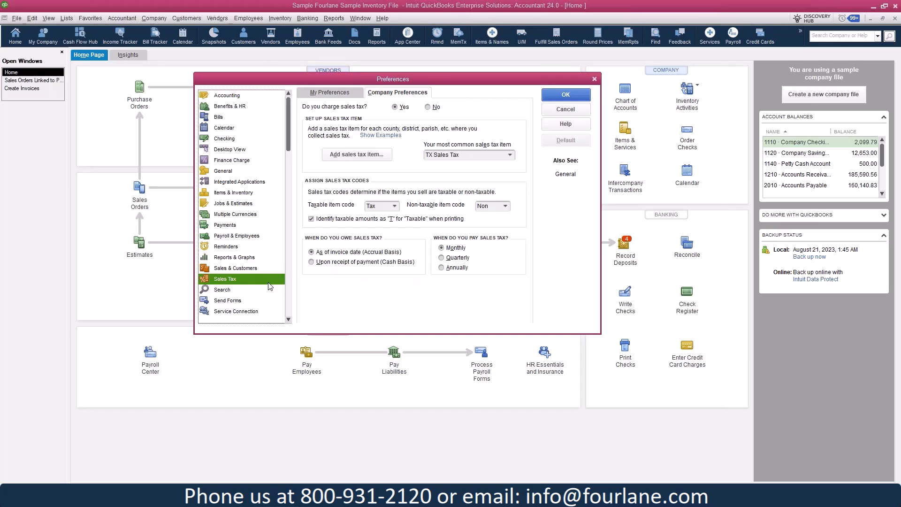
{"action": "scroll", "coordinate": [267, 287], "scroll_direction": "down", "scroll_amount": 1}
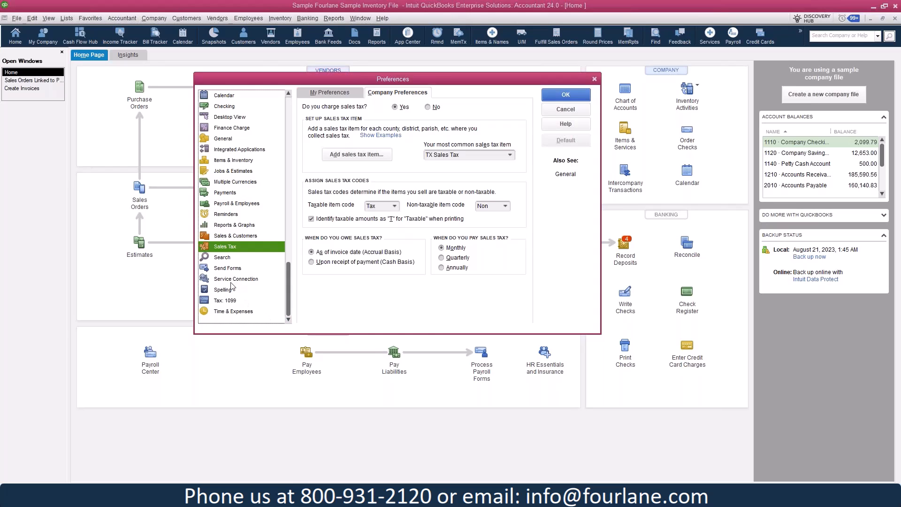
{"action": "left_click", "coordinate": [232, 300]}
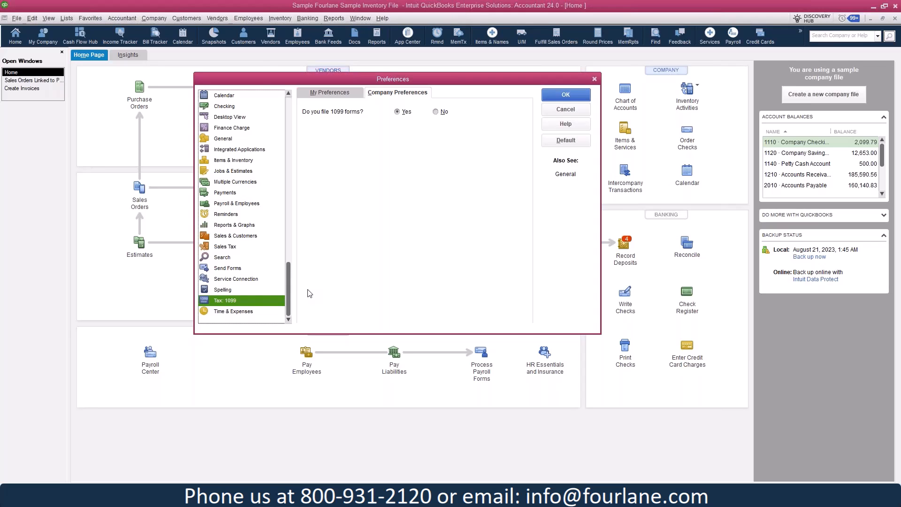
- Turn on time tracking in the company Time & Expenses preferences, with Monday as the first day of the work week
{"action": "left_click", "coordinate": [256, 312]}
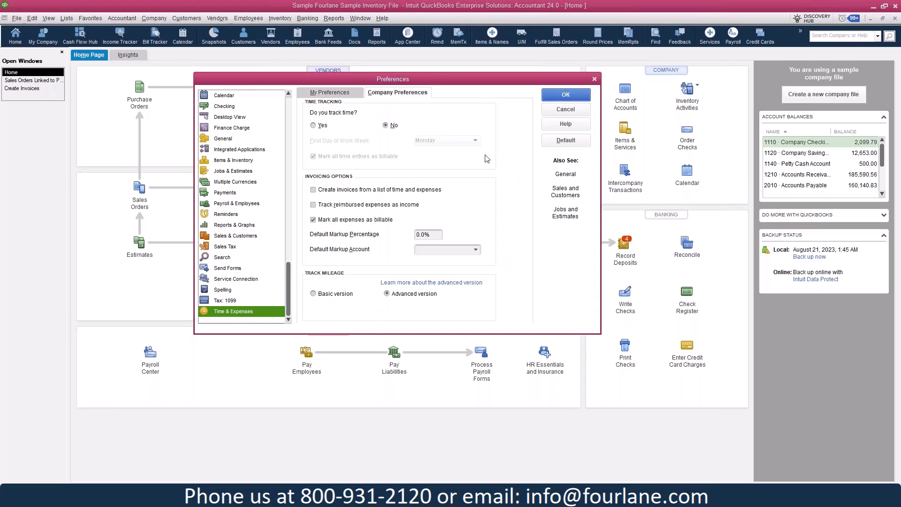
{"action": "left_click", "coordinate": [322, 125]}
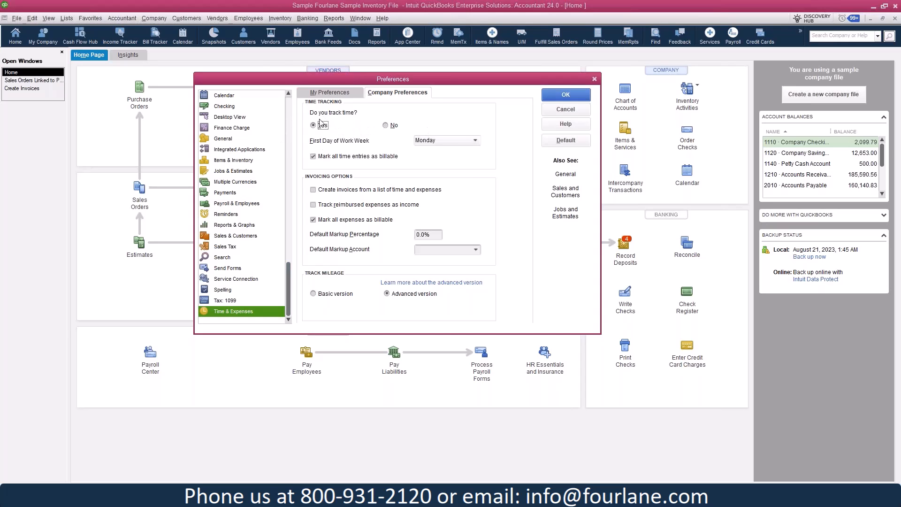
{"action": "left_click", "coordinate": [468, 142]}
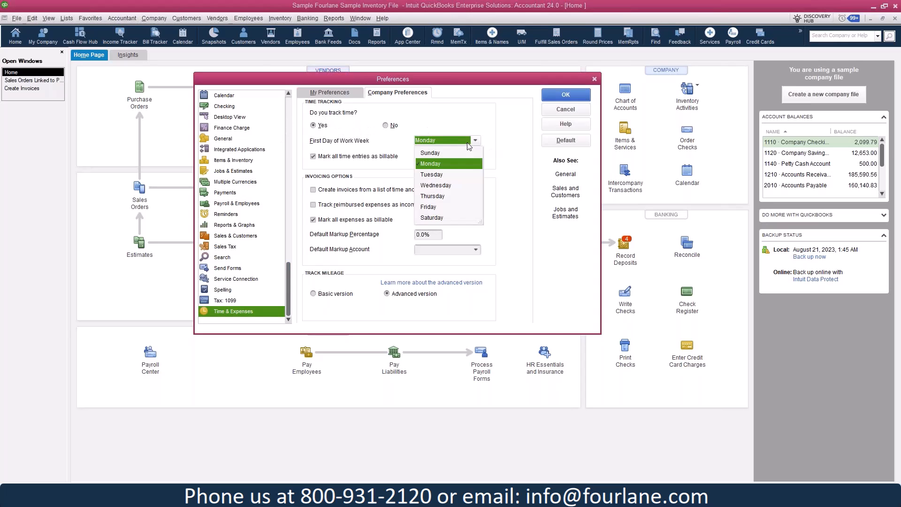
{"action": "left_click", "coordinate": [449, 164]}
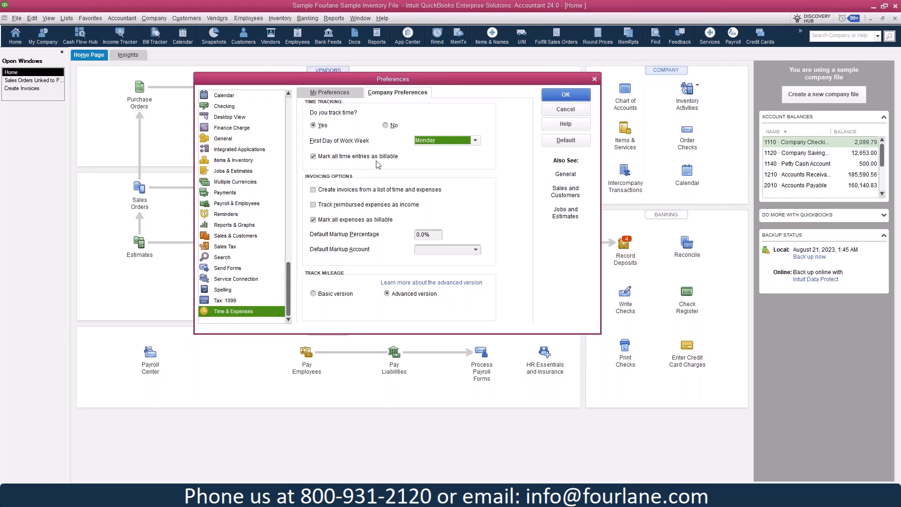
- Enable creating invoices from a list of time and expenses and tracking reimbursed expenses as income, and disable marking all expenses as billable
{"action": "left_click", "coordinate": [414, 193]}
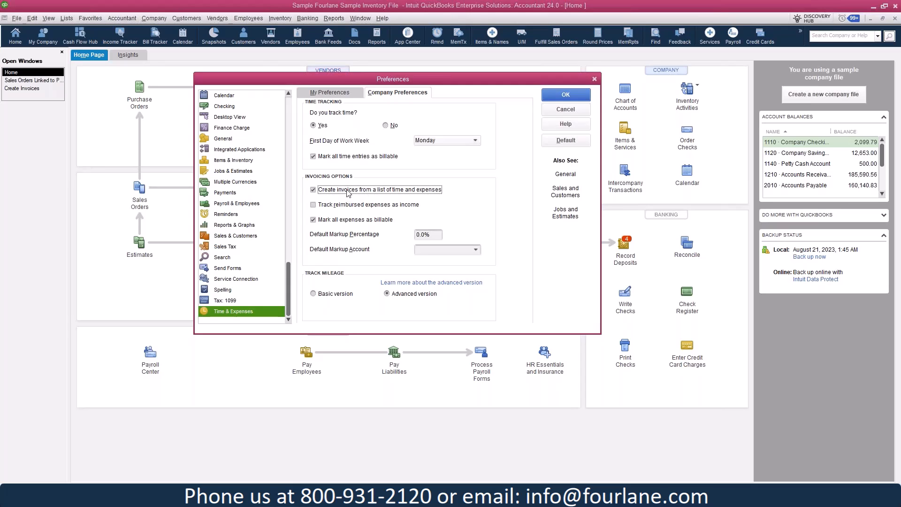
{"action": "left_click", "coordinate": [347, 205]}
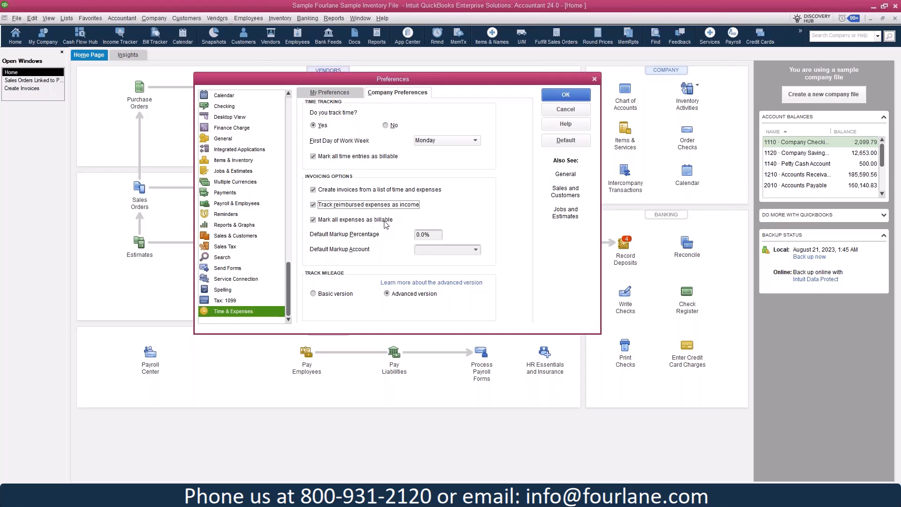
{"action": "left_click", "coordinate": [314, 220]}
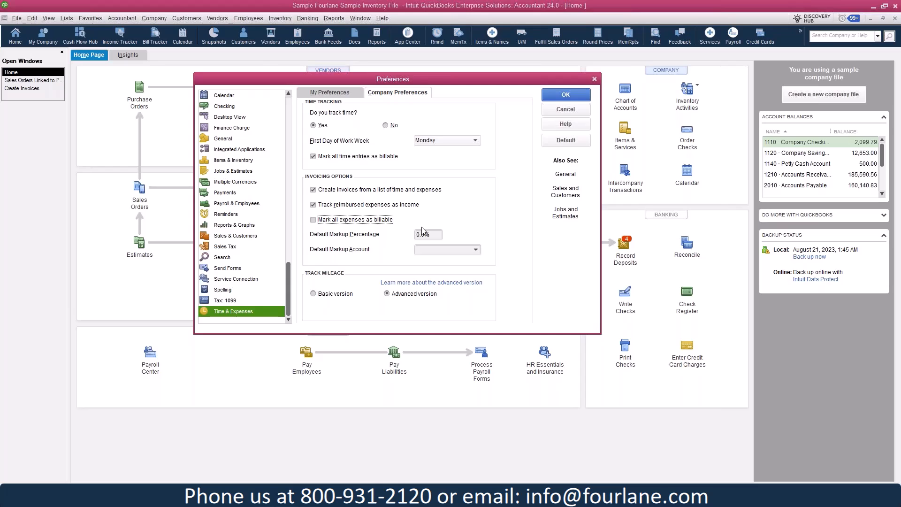